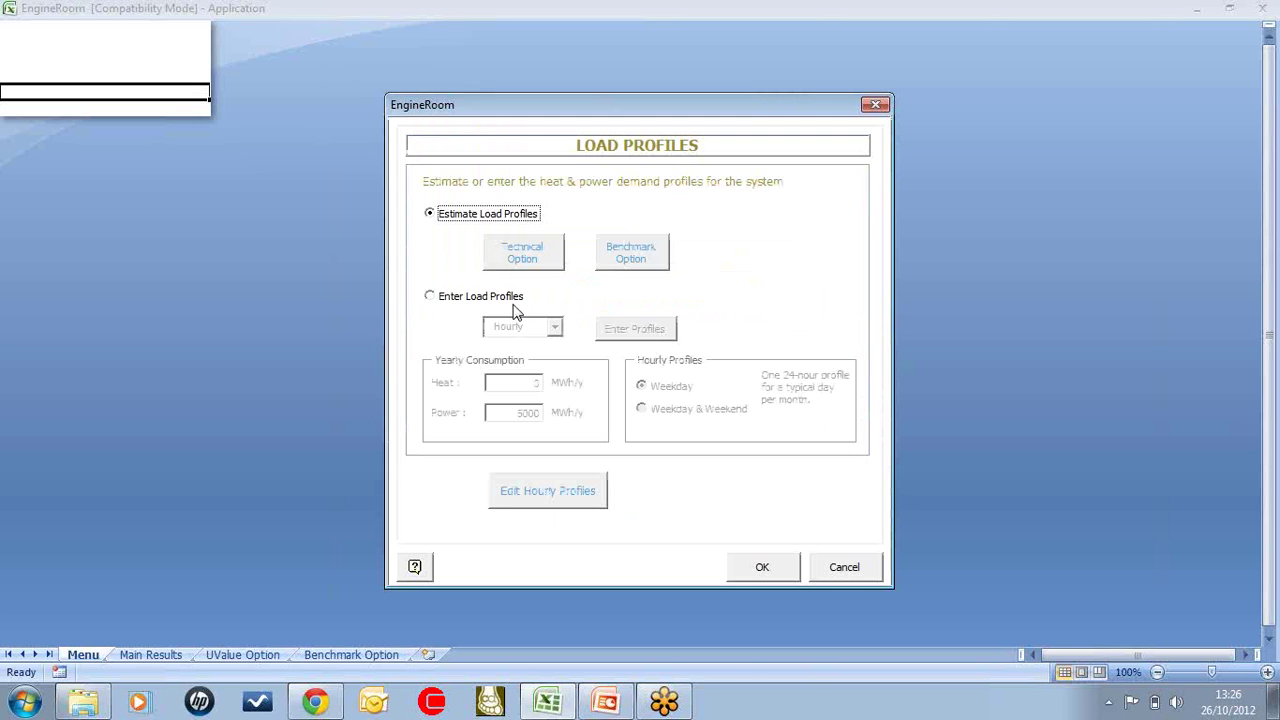
# Open the Technical Option for estimating load profiles and copy its profiles to the CHP model for use in the analysis.
pyautogui.click(528, 252)
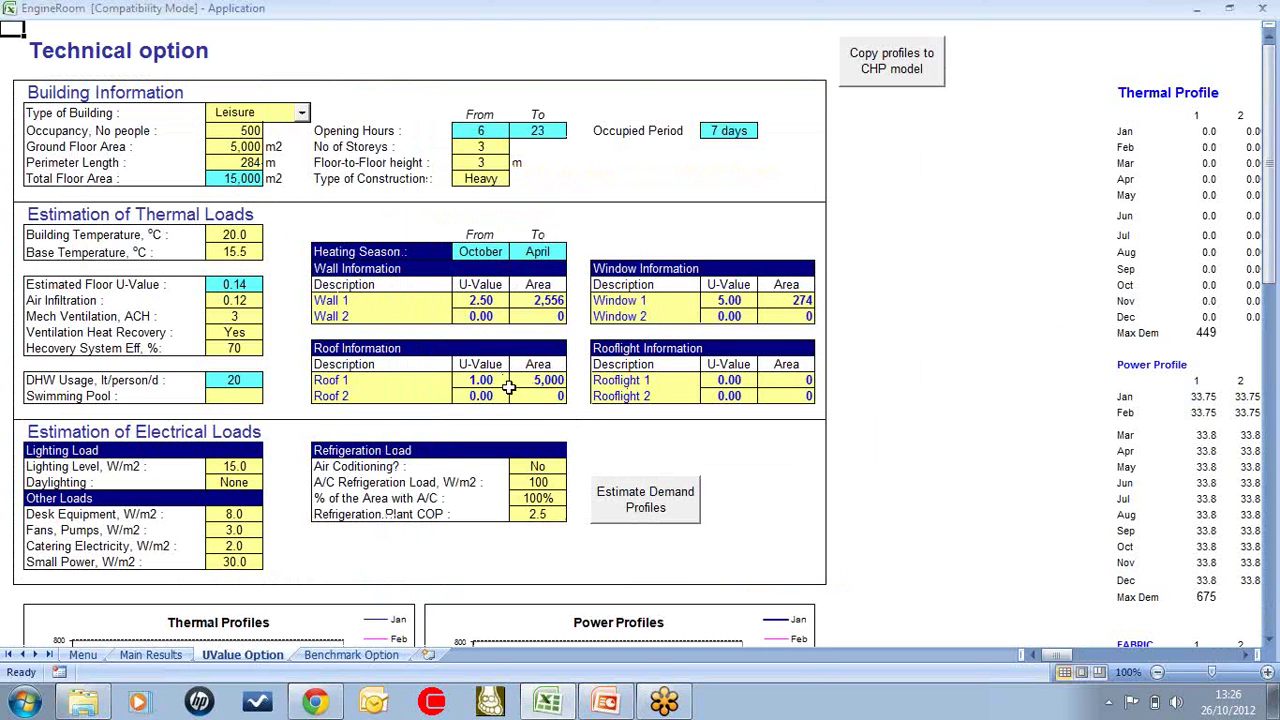
pyautogui.click(868, 80)
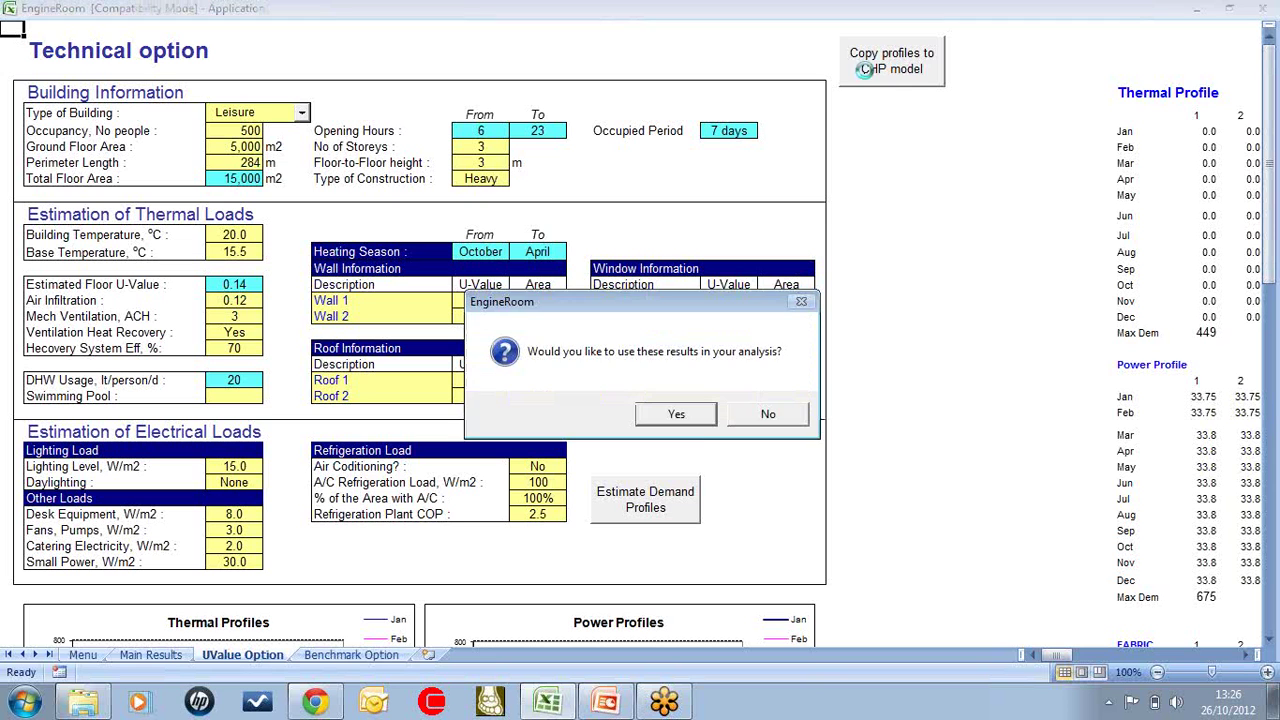
pyautogui.click(698, 422)
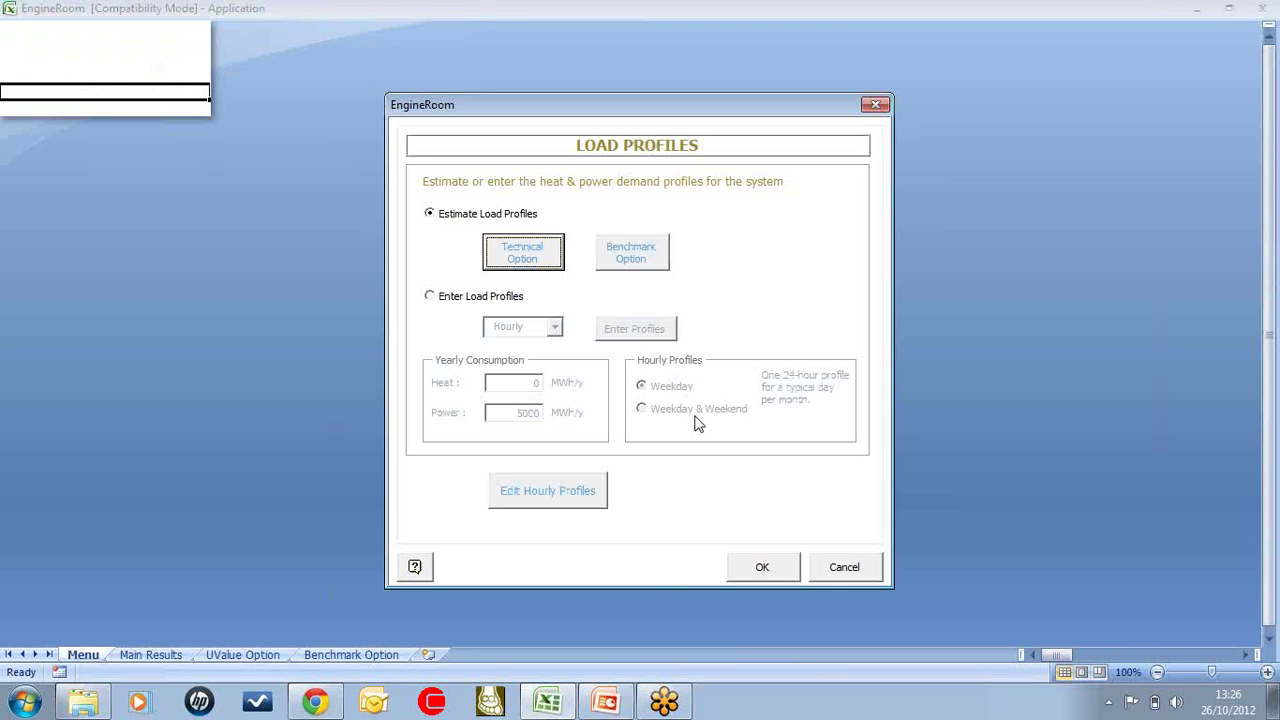
# Review the Benchmark Option and its building types, then return to the load profiles without using the benchmark results.
pyautogui.click(633, 253)
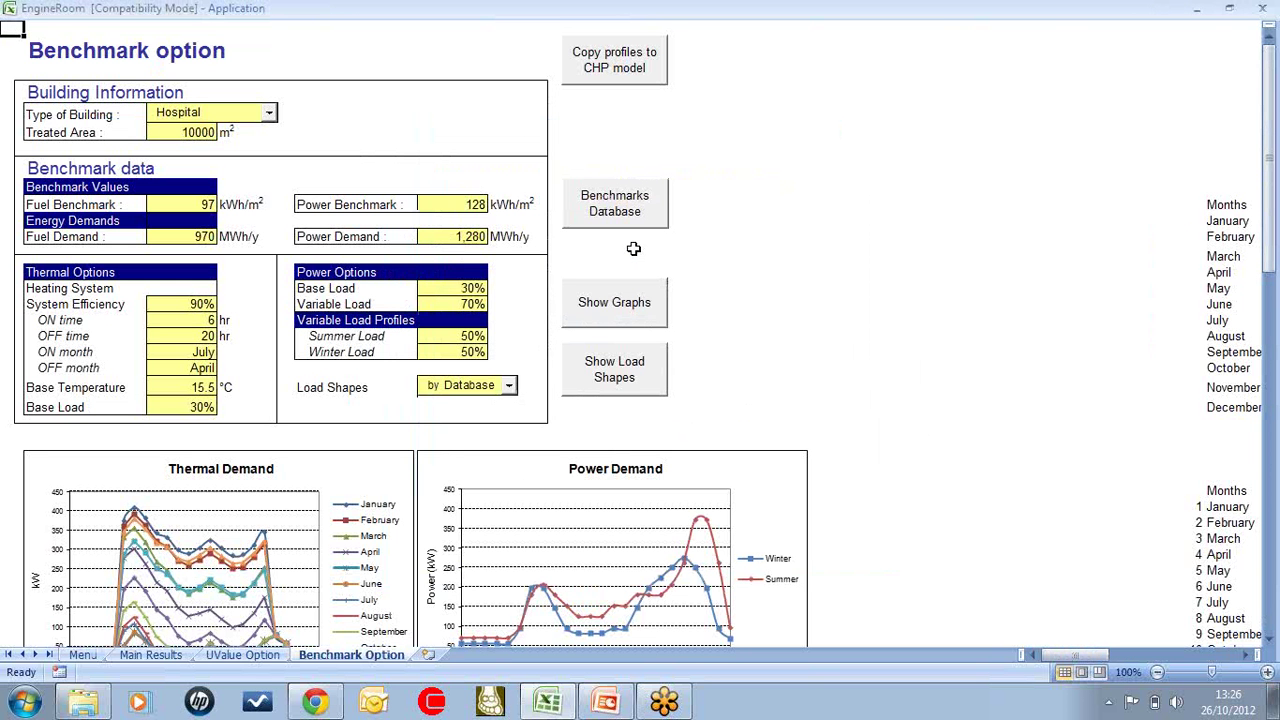
pyautogui.click(270, 116)
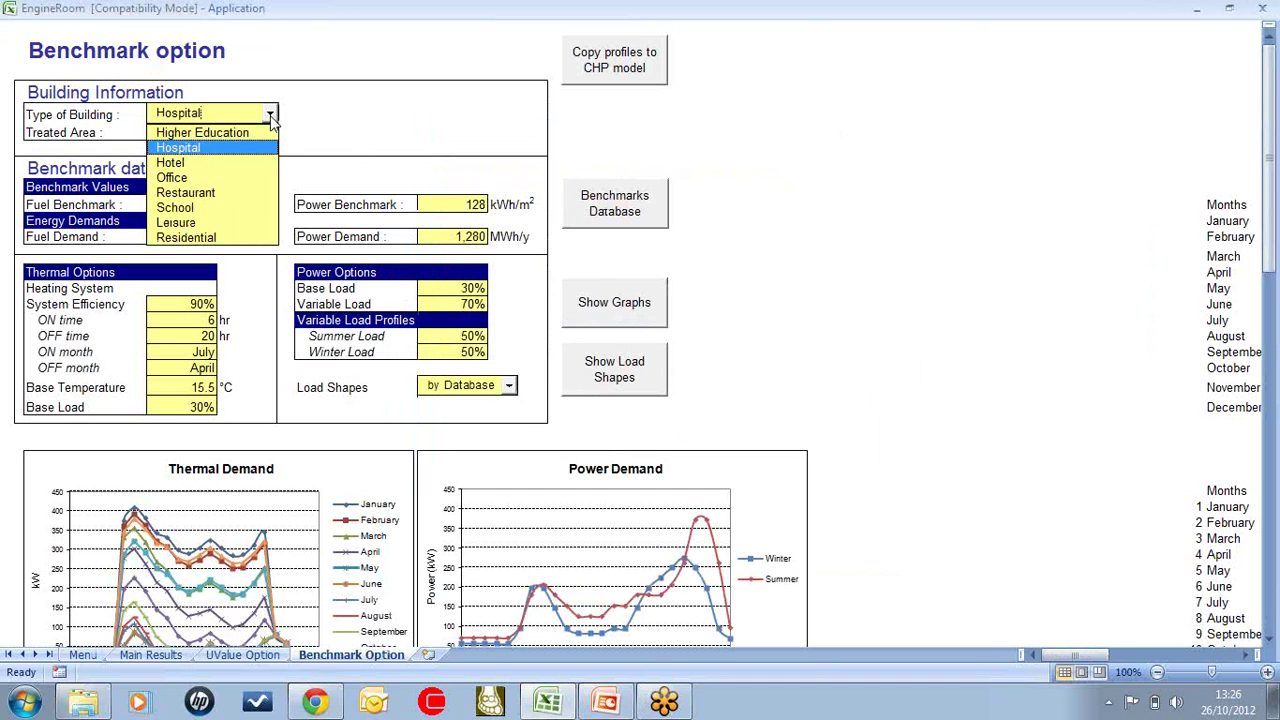
pyautogui.click(350, 128)
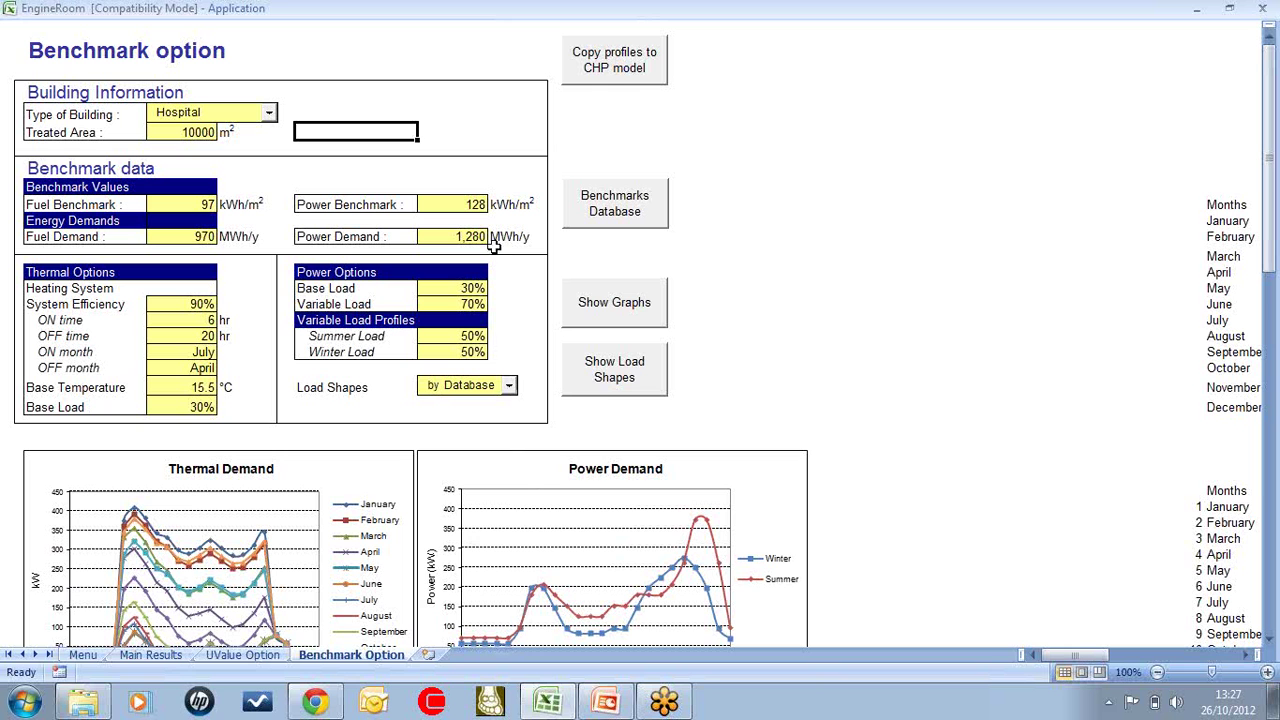
pyautogui.click(632, 75)
pyautogui.click(766, 414)
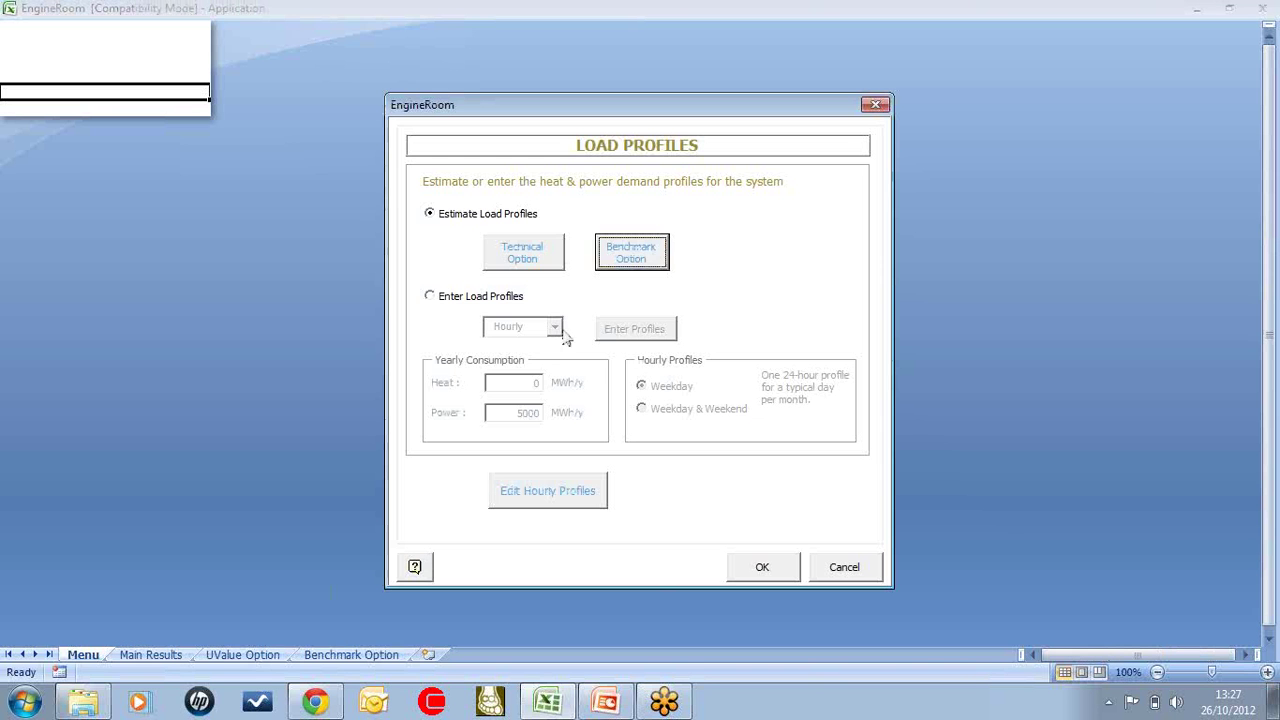
# Switch to Enter Load Profiles, try the Yearly and Monthly options, and set the profile type to Hourly.
pyautogui.click(444, 299)
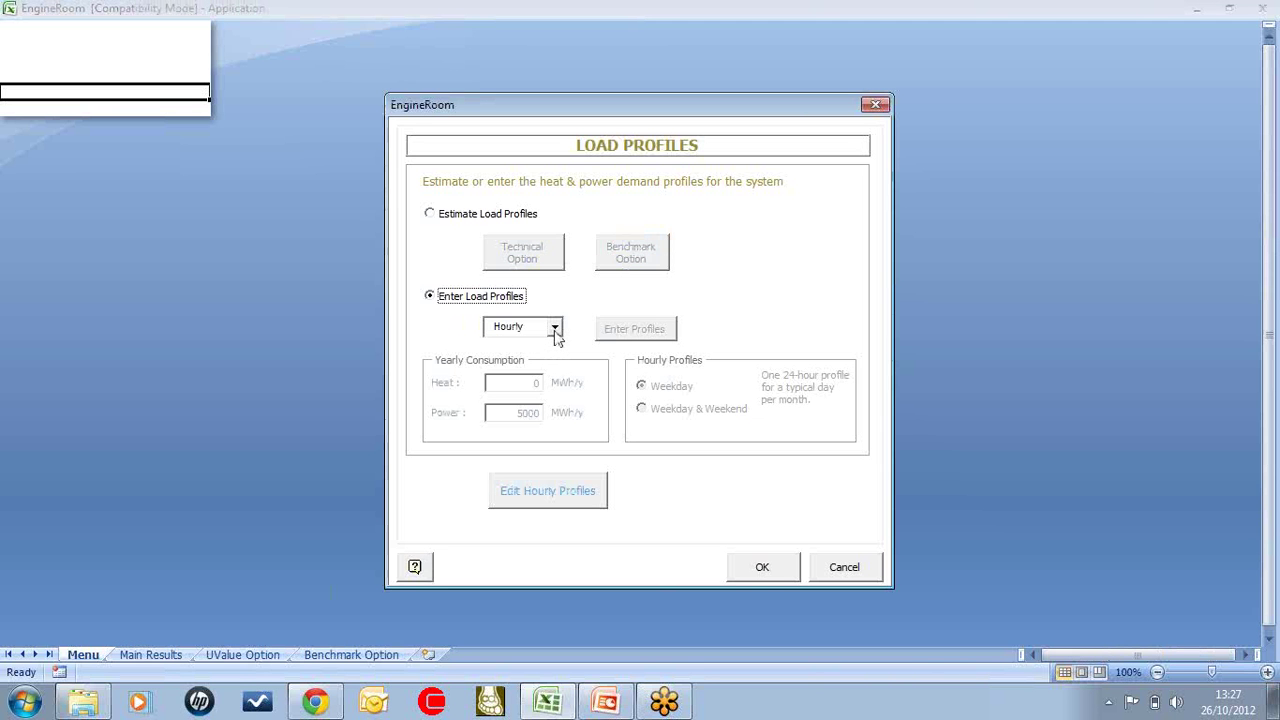
pyautogui.click(555, 329)
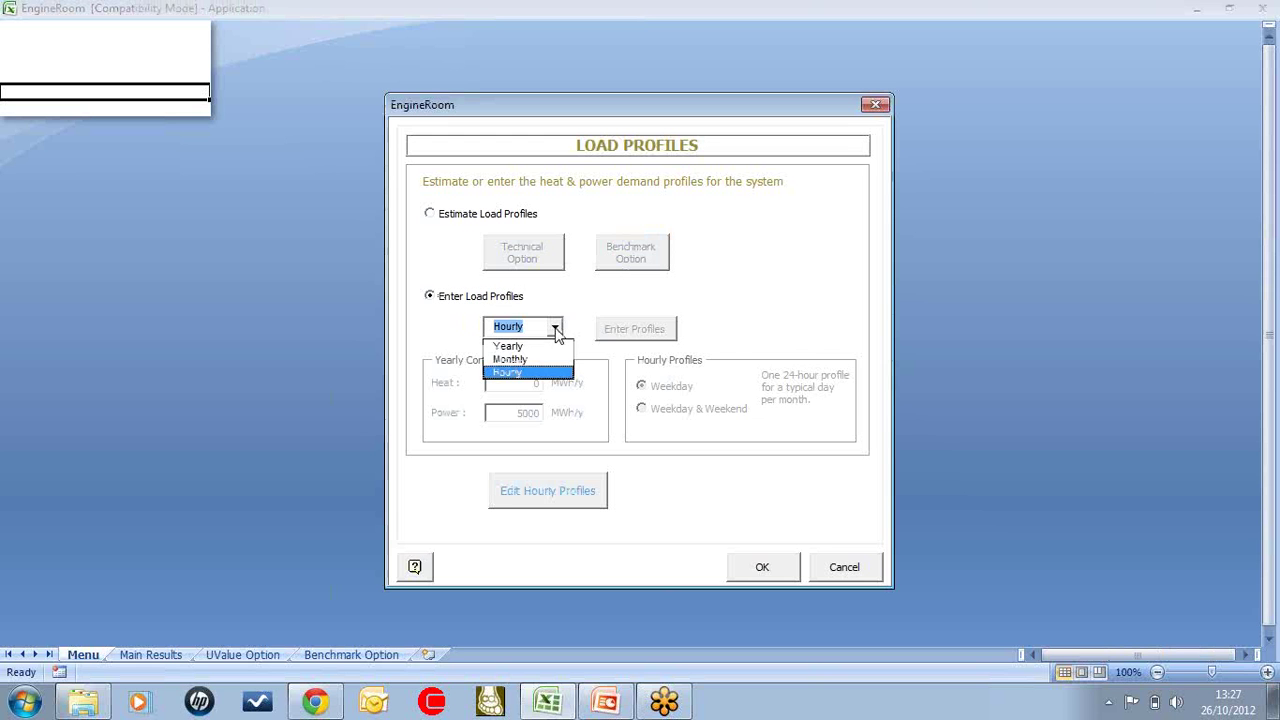
pyautogui.click(532, 346)
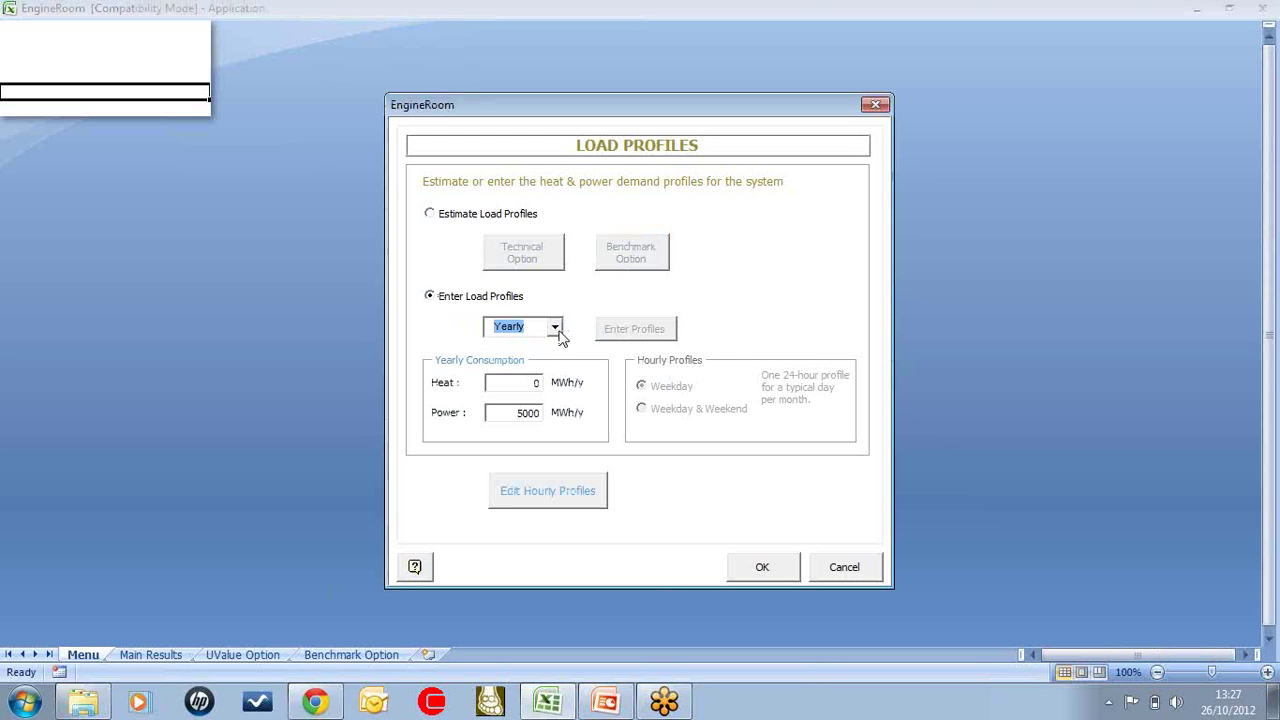
pyautogui.click(557, 331)
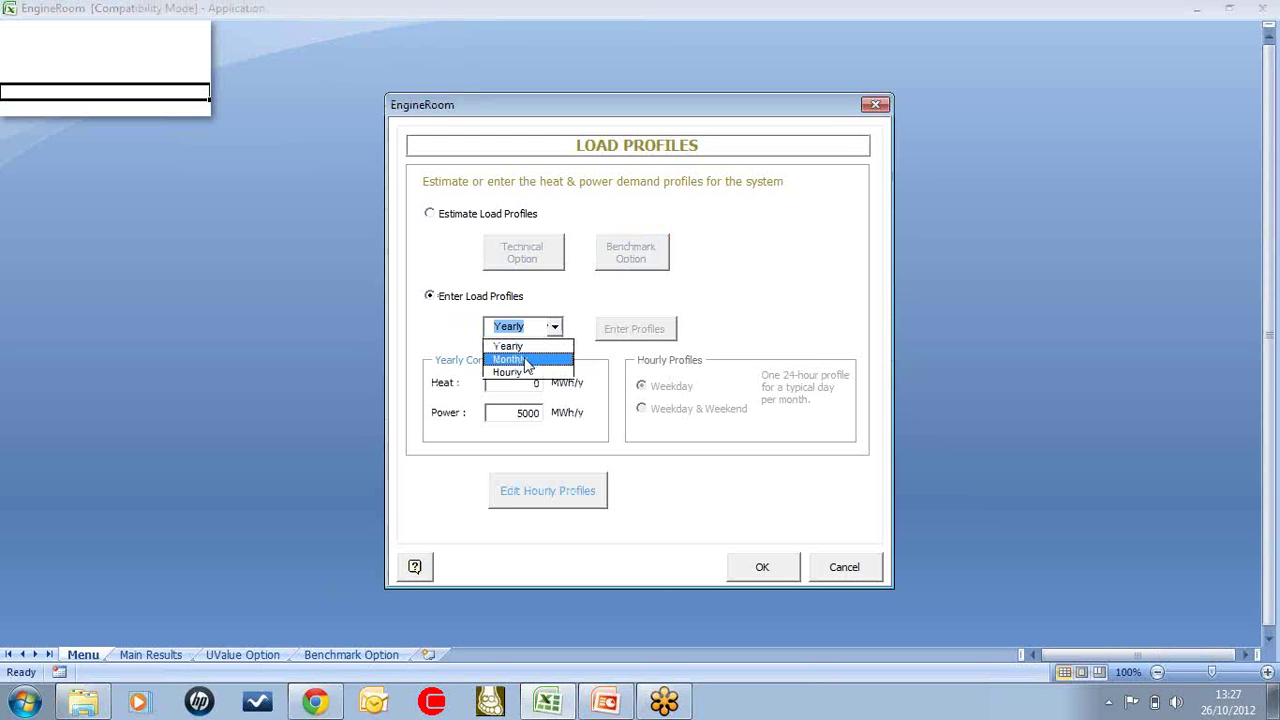
pyautogui.click(527, 360)
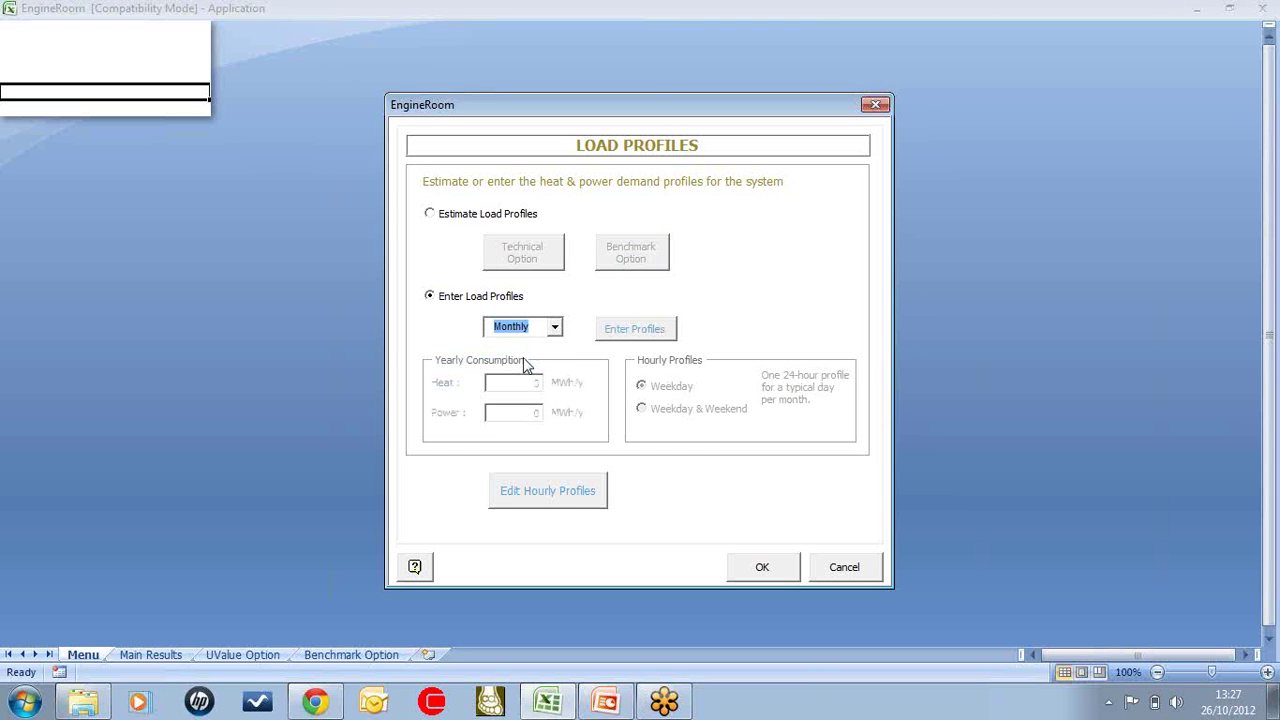
pyautogui.click(557, 331)
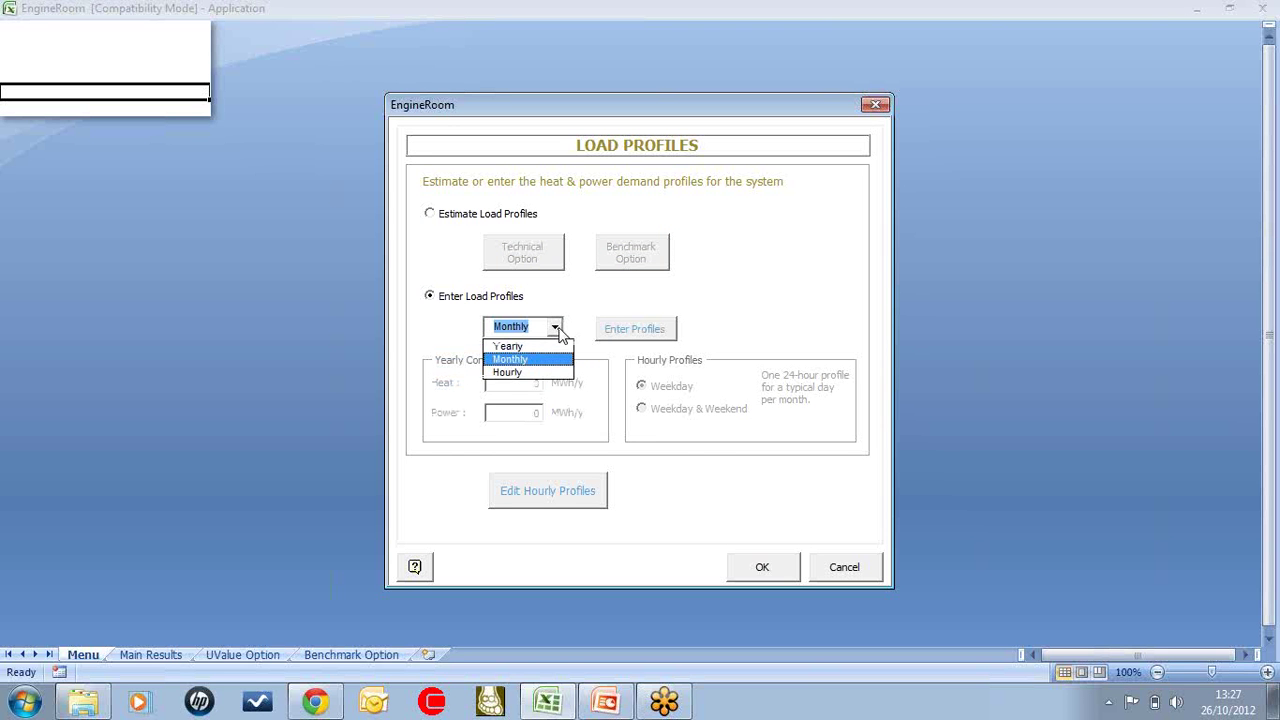
pyautogui.click(516, 372)
# Examine the weekday hourly thermal and power demand profiles, then return to the form and accept the load profiles.
pyautogui.click(576, 492)
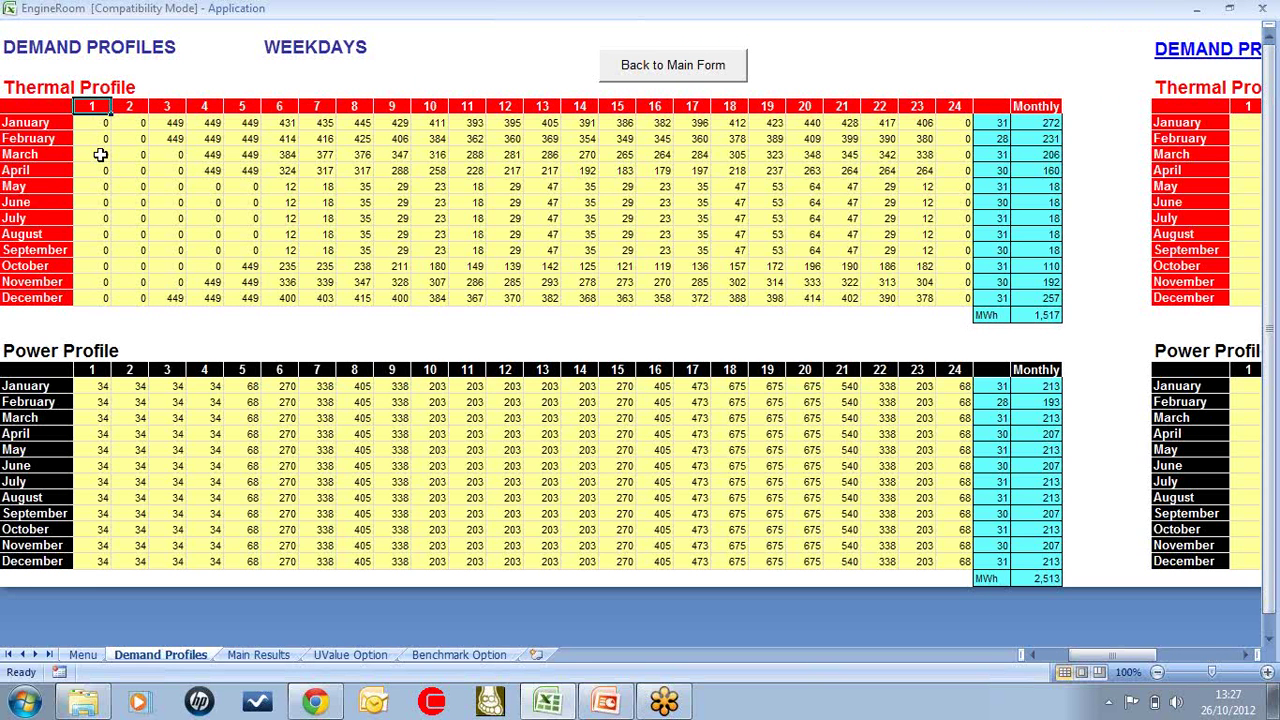
pyautogui.click(662, 68)
pyautogui.click(760, 568)
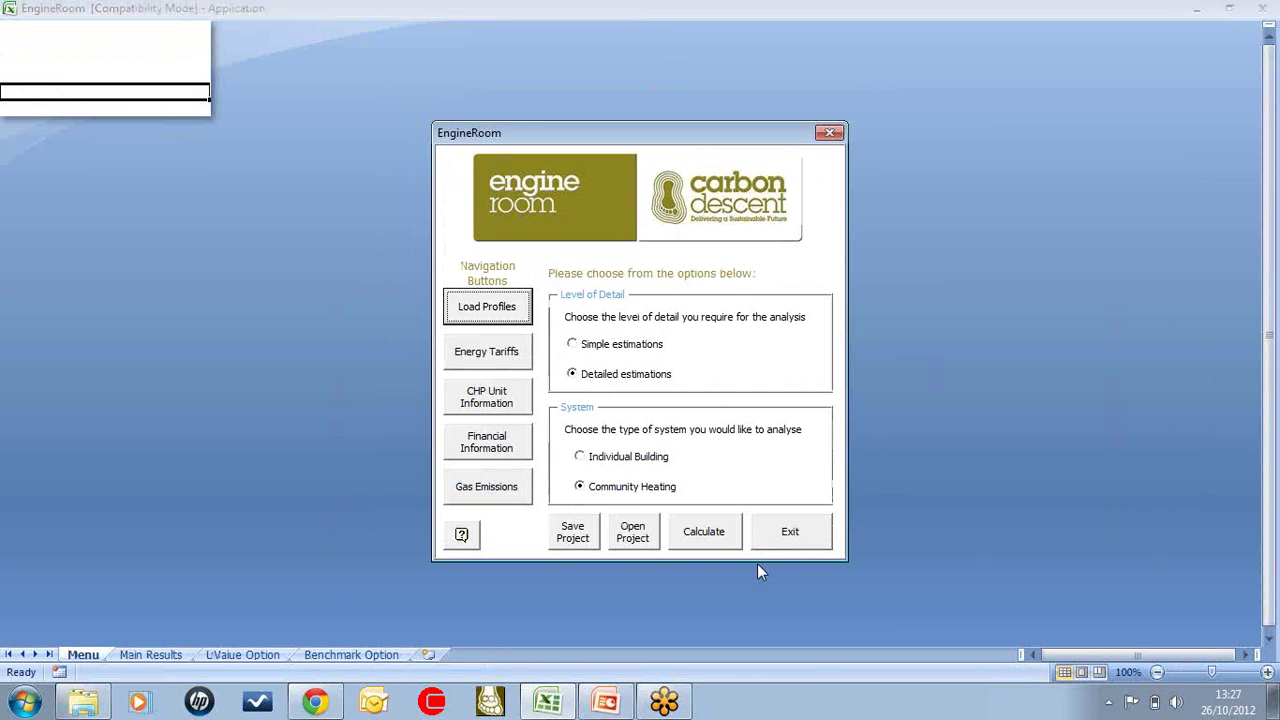
# Compare the Economy 7 and Standard power import tariffs, reselect STOD, and accept the energy tariffs and charges.
pyautogui.click(494, 356)
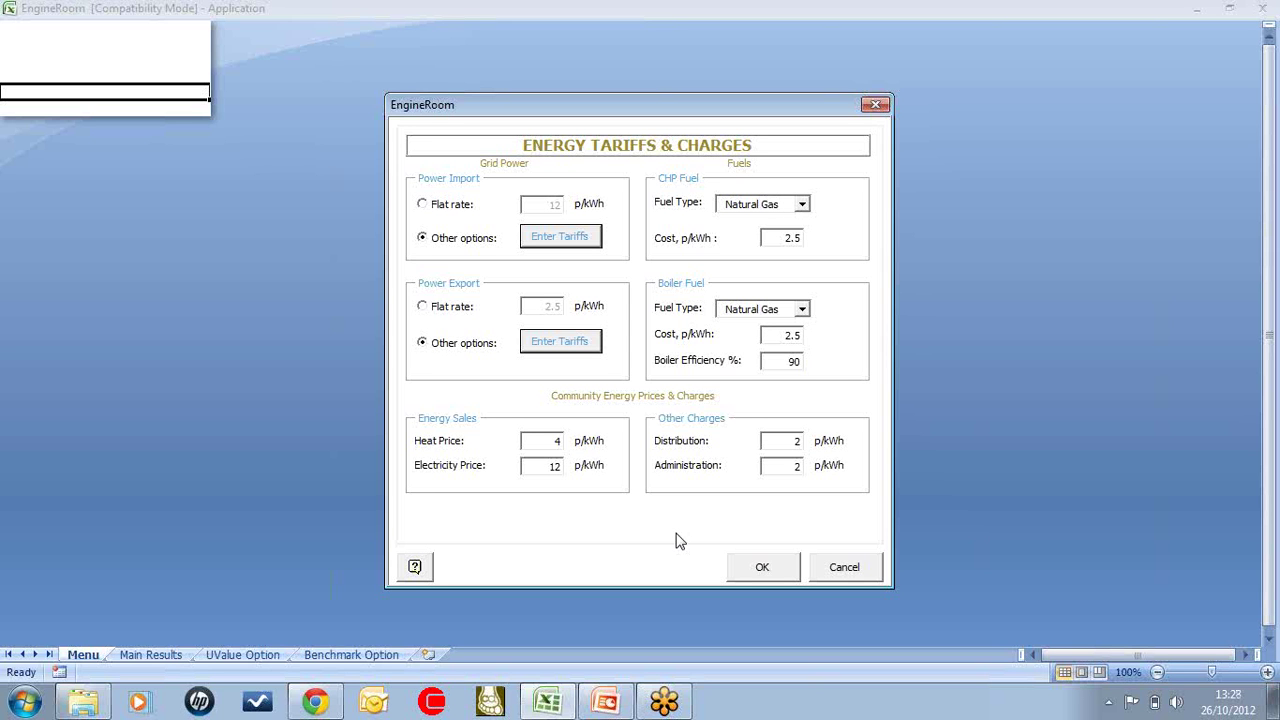
pyautogui.click(596, 245)
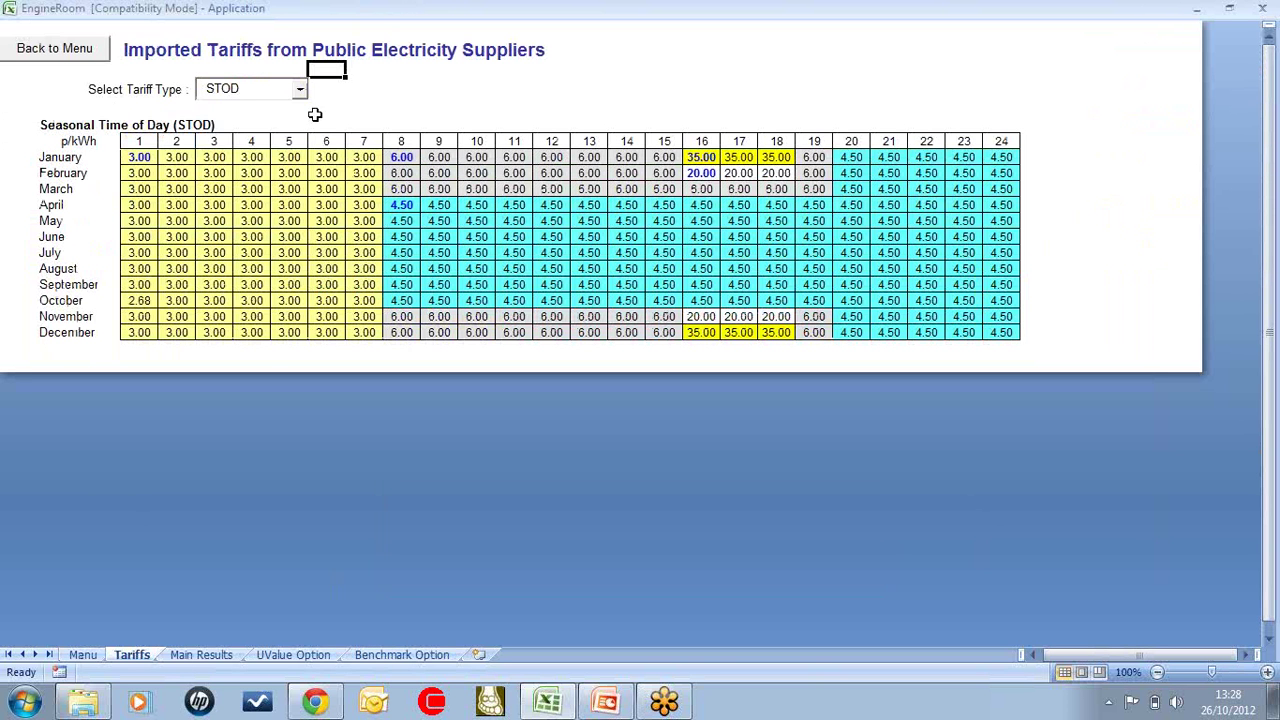
pyautogui.click(300, 90)
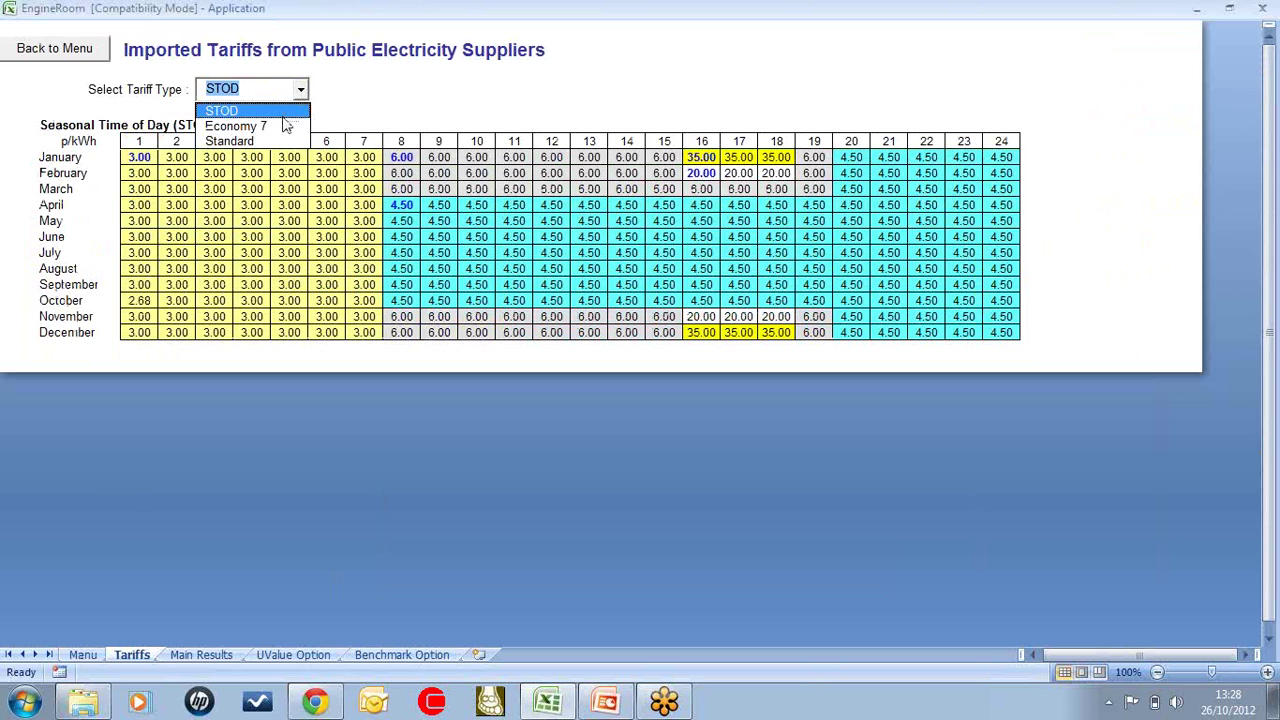
pyautogui.click(283, 126)
pyautogui.click(301, 91)
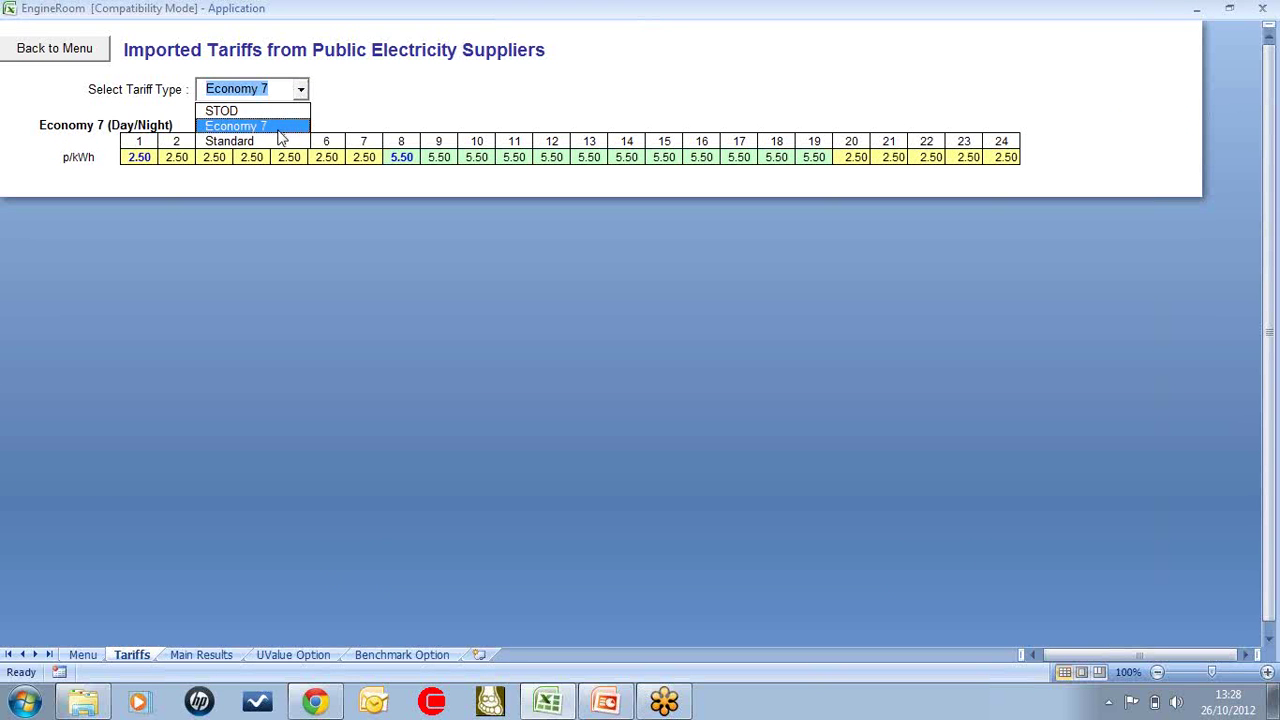
pyautogui.click(280, 141)
pyautogui.click(300, 91)
pyautogui.click(221, 111)
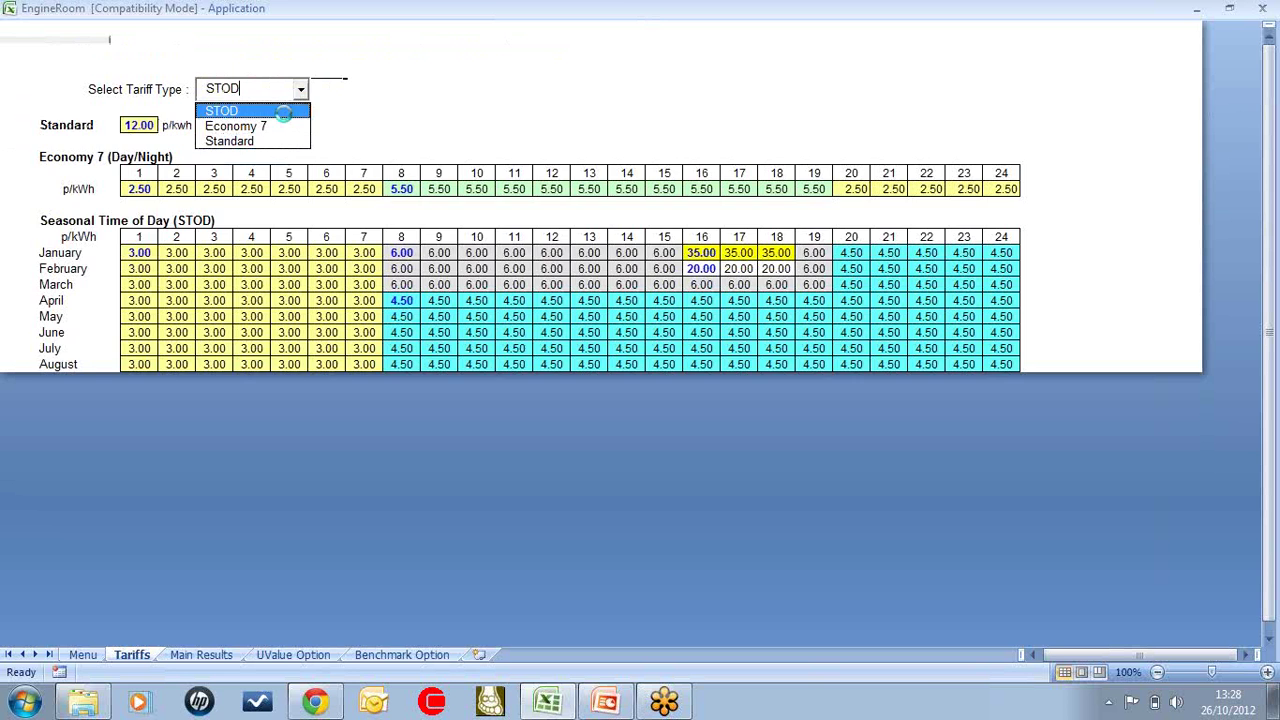
pyautogui.click(80, 55)
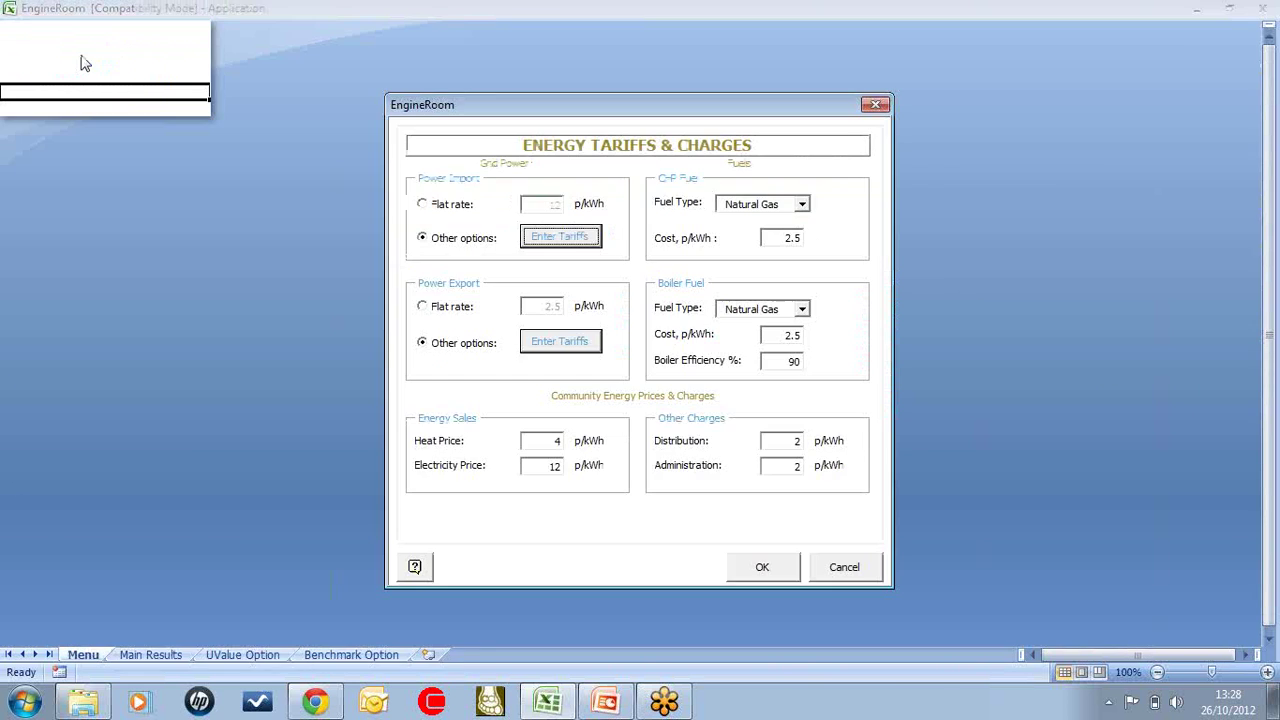
pyautogui.click(765, 568)
# Review the CHP engines selected for comparison, try Power Led control, restore Heat Led, and accept the CHP unit information.
pyautogui.click(506, 412)
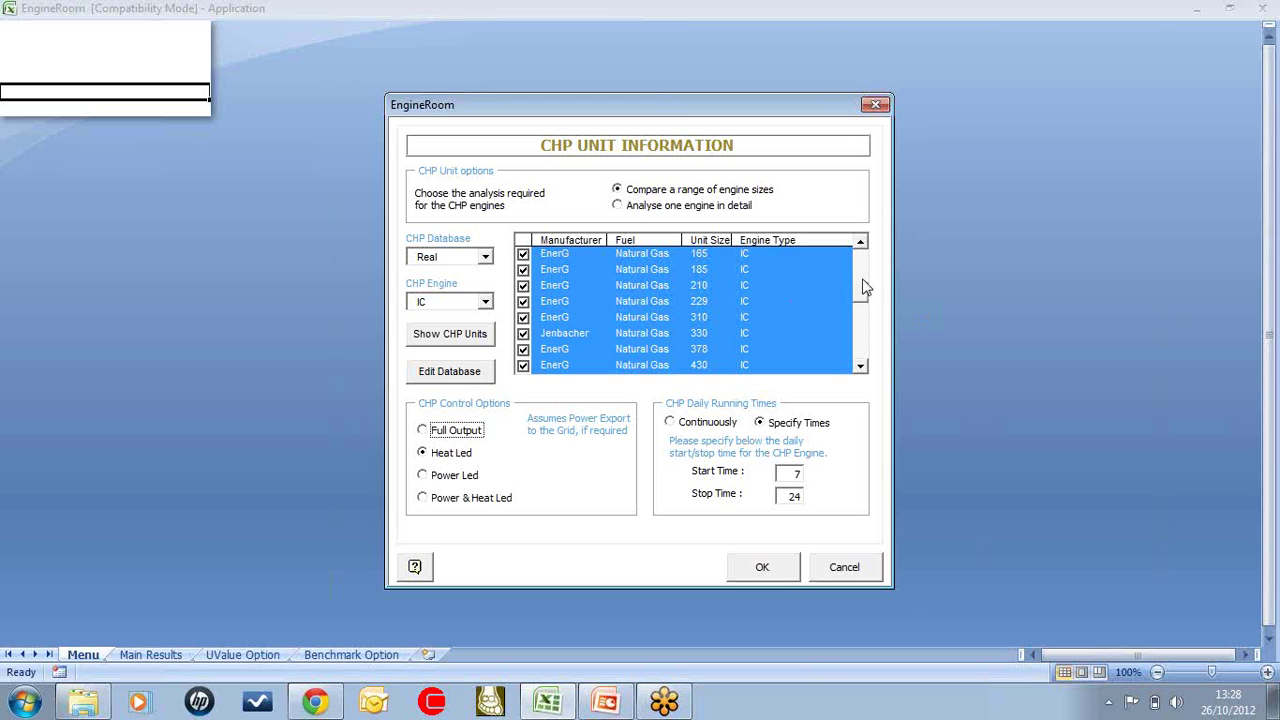
pyautogui.moveTo(862, 299); pyautogui.dragTo(862, 297)
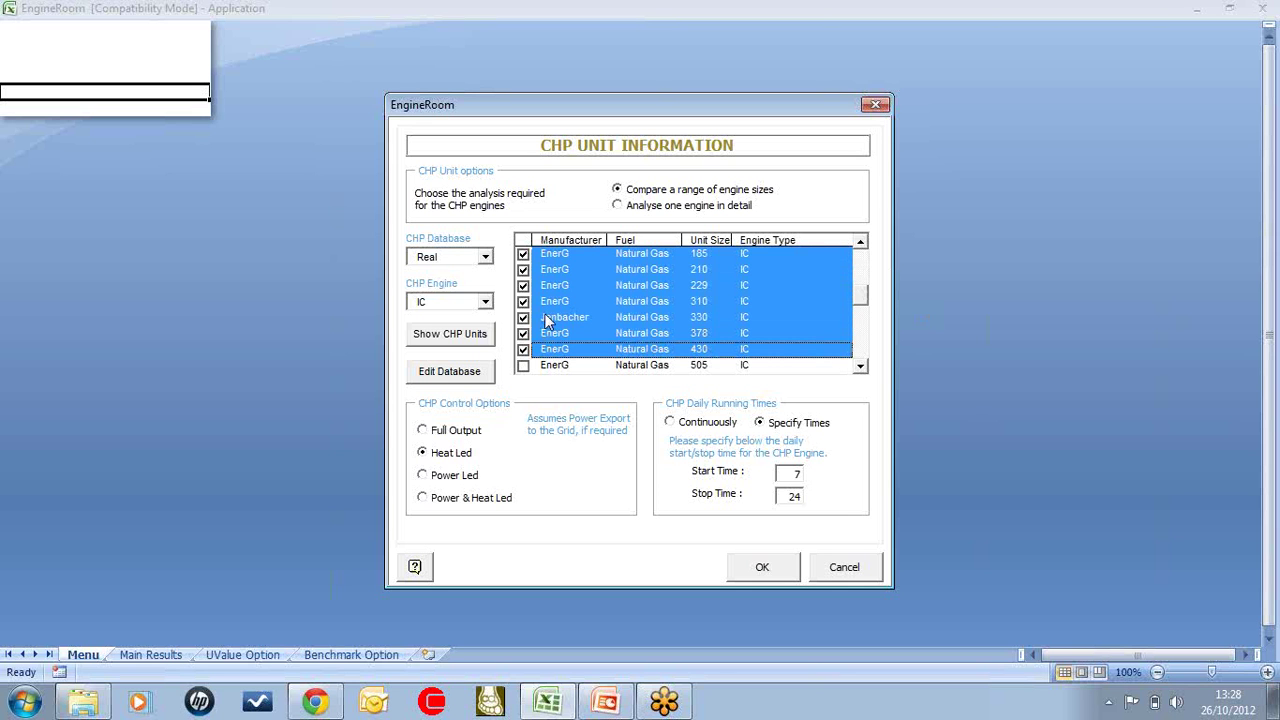
pyautogui.click(422, 476)
pyautogui.click(423, 454)
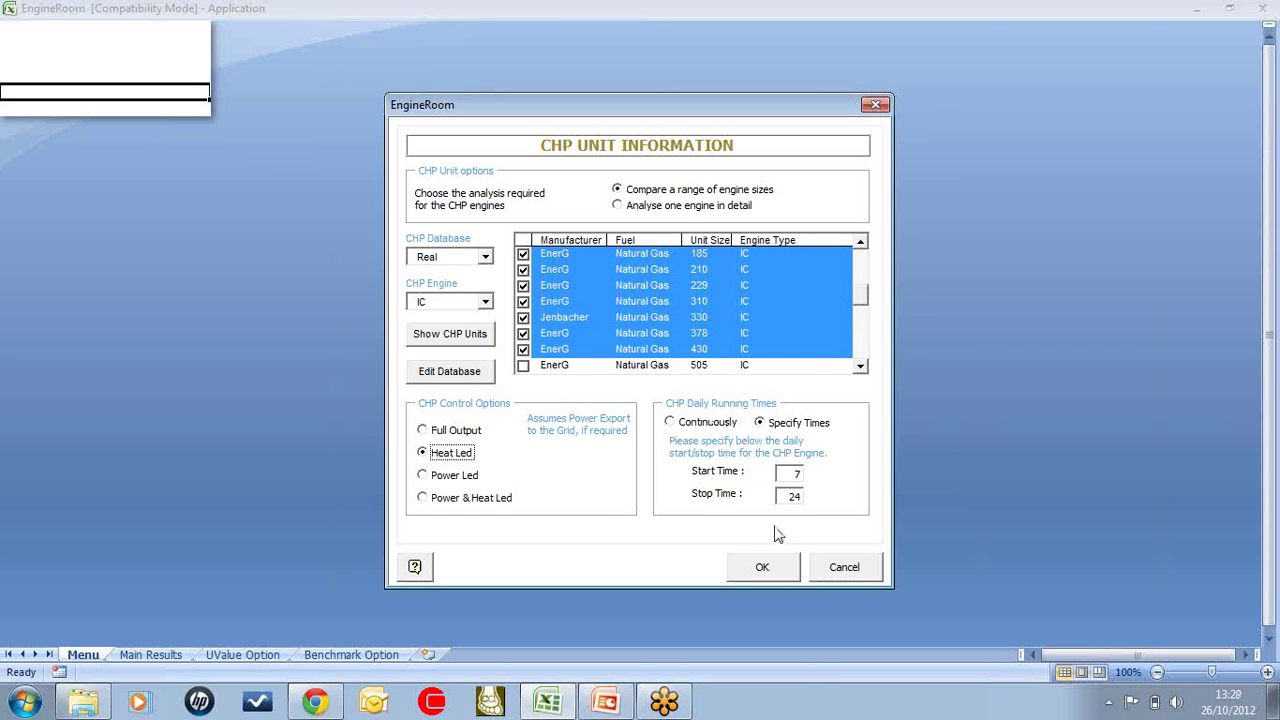
pyautogui.click(782, 569)
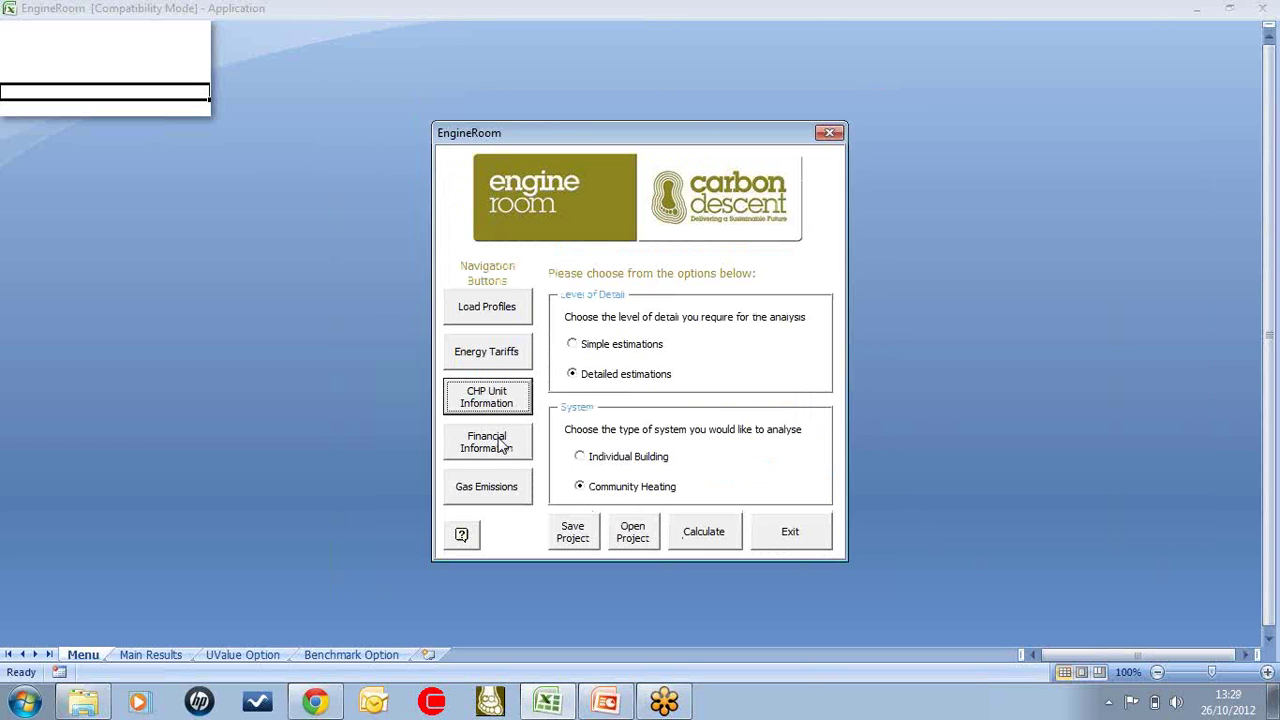
# In the financial information's capital costs, set the Study 1 feasibility cost option to % of CHP and accept the form.
pyautogui.click(502, 445)
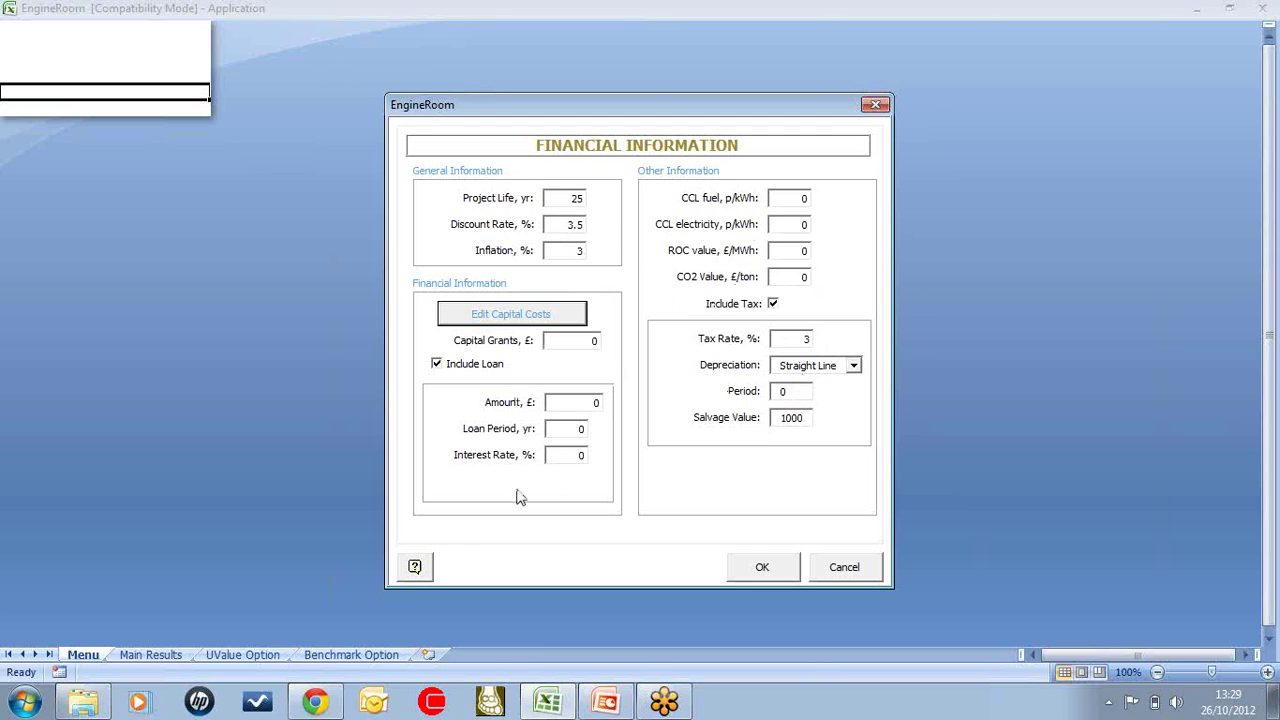
pyautogui.click(522, 315)
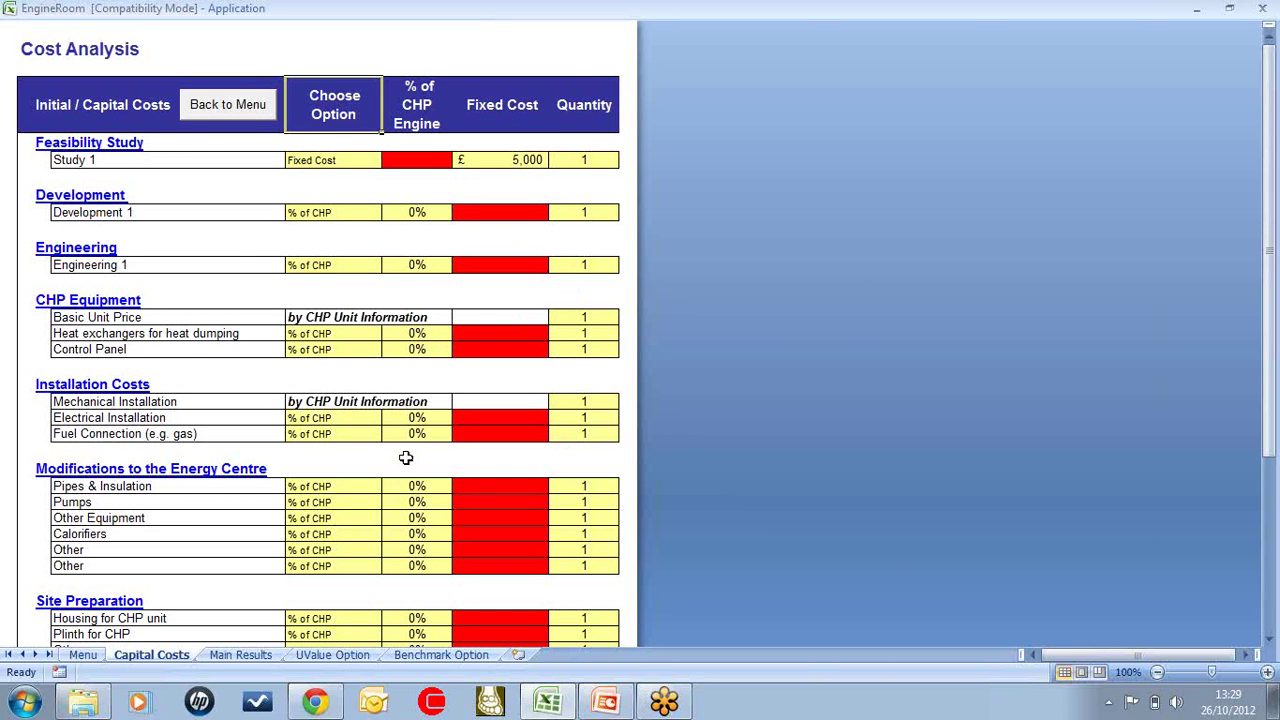
pyautogui.scroll(-1, 406, 450)
pyautogui.scroll(1, 402, 430)
pyautogui.click(349, 158)
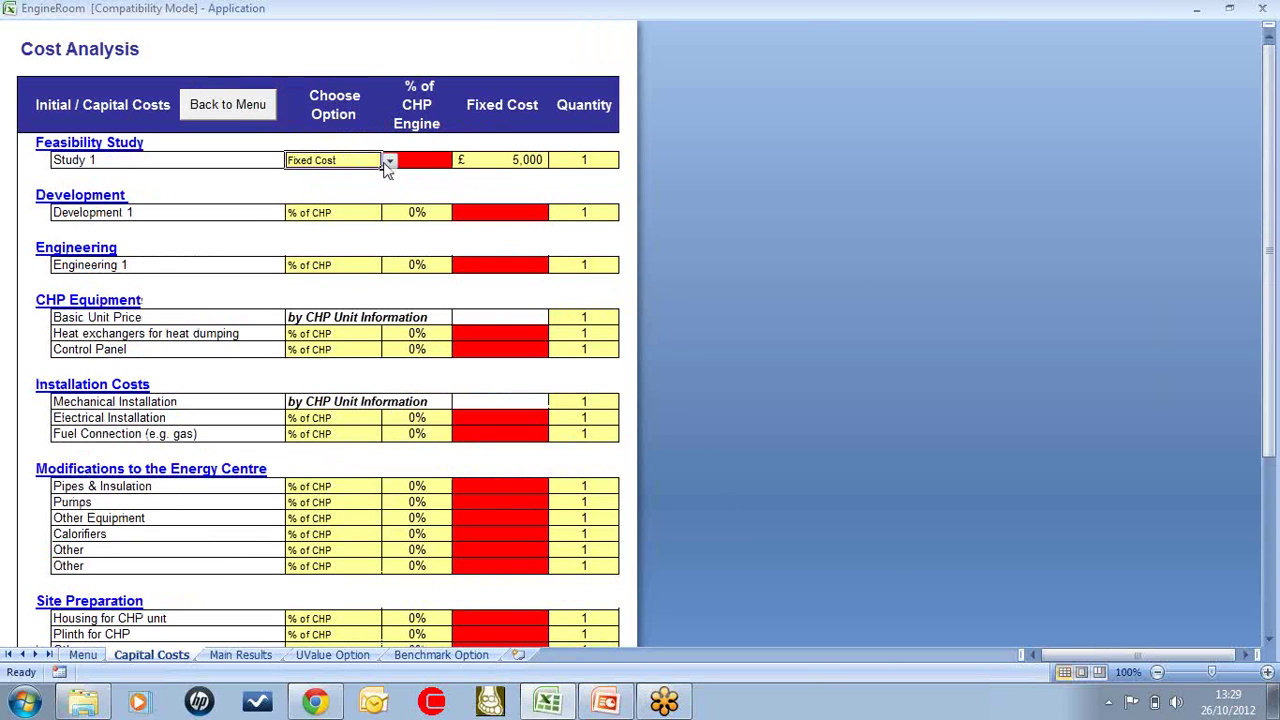
pyautogui.click(389, 162)
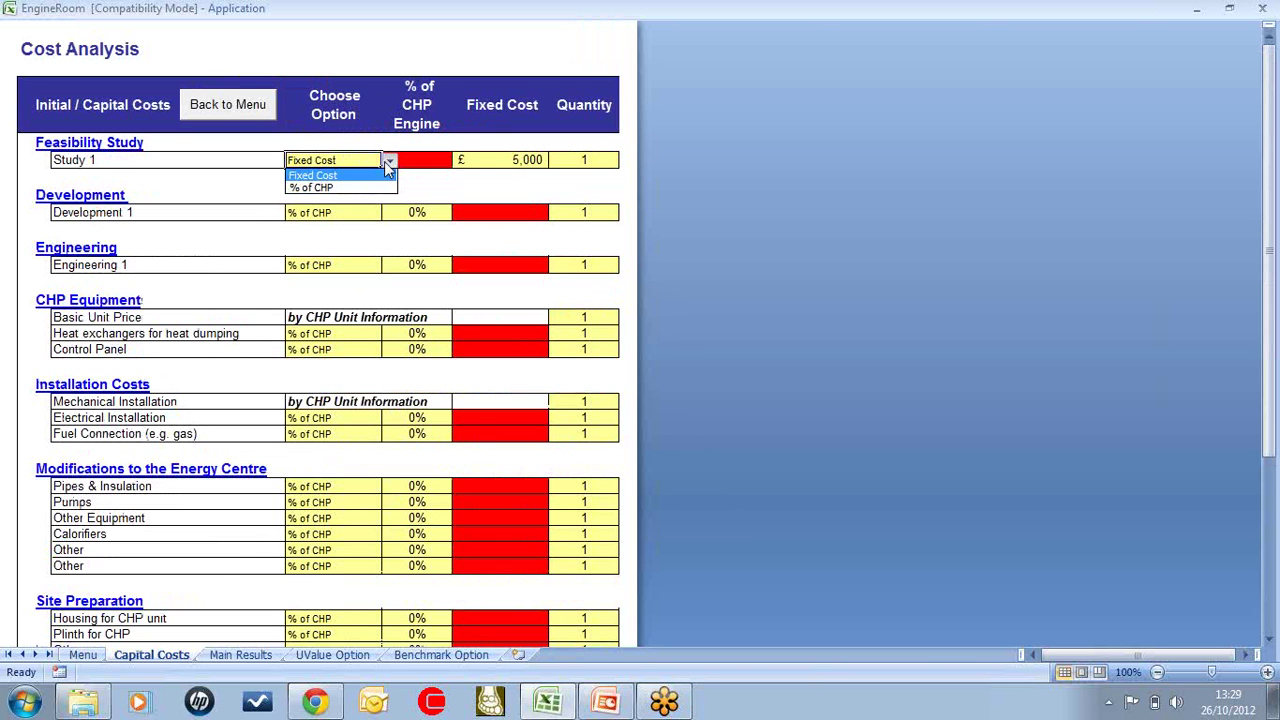
pyautogui.click(386, 162)
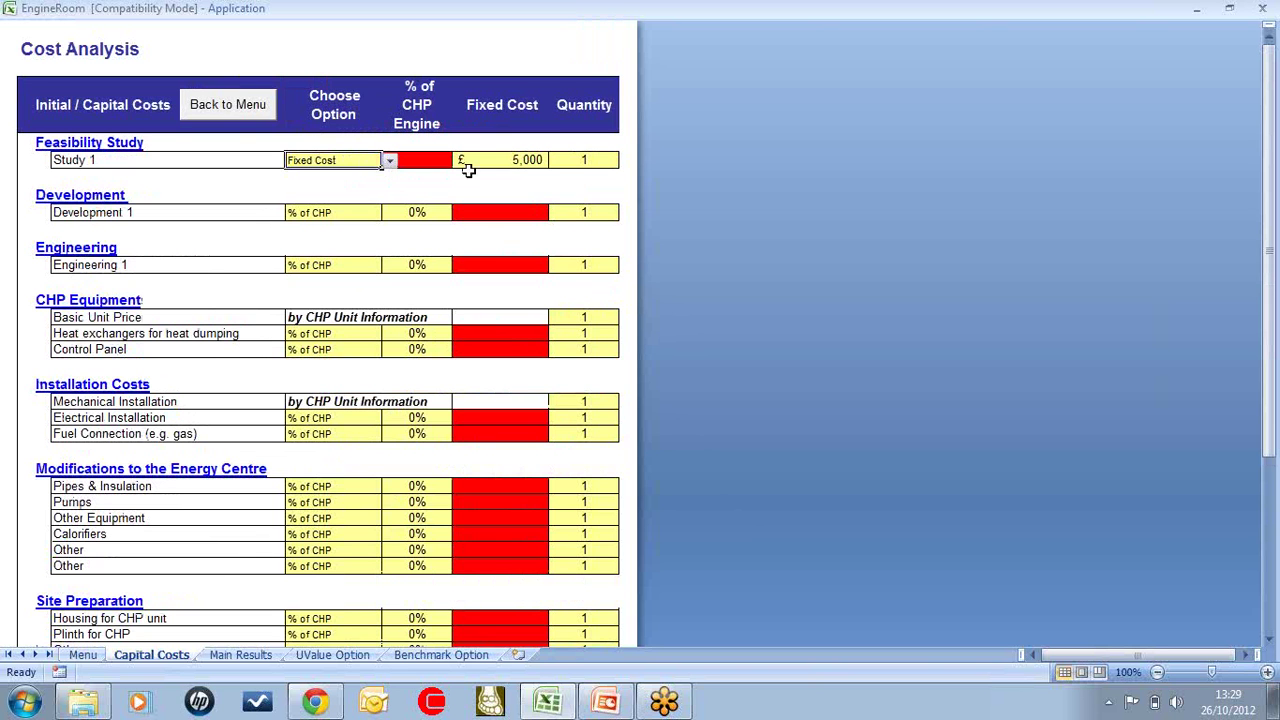
pyautogui.click(389, 164)
pyautogui.click(350, 187)
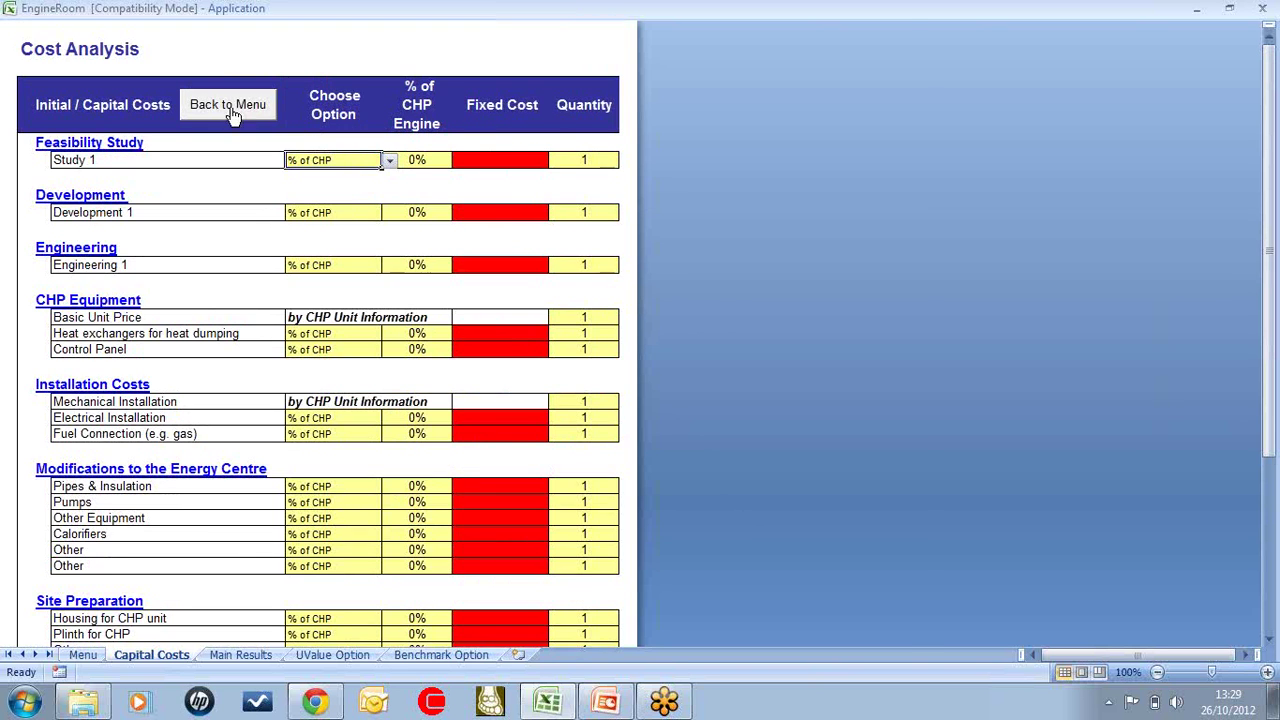
pyautogui.click(231, 112)
pyautogui.click(762, 567)
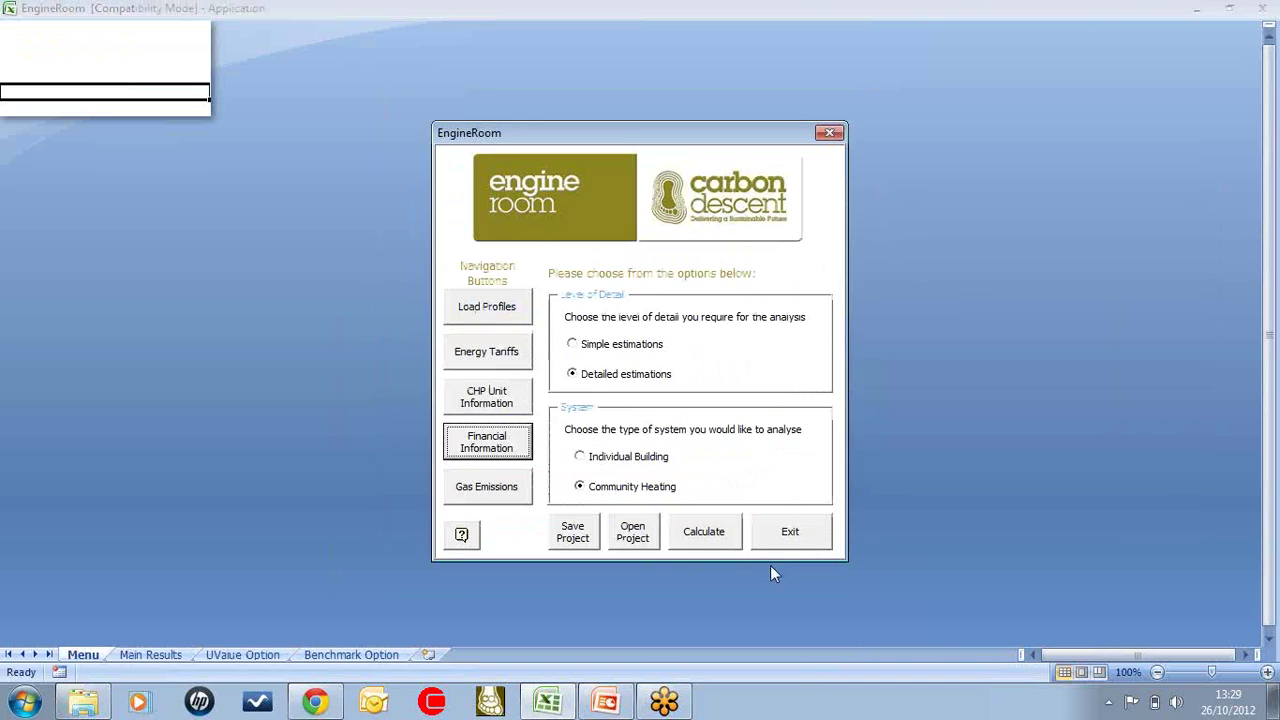
# Review and accept the gas emission factors, and calculate the results for the compared CHP engines.
pyautogui.click(492, 485)
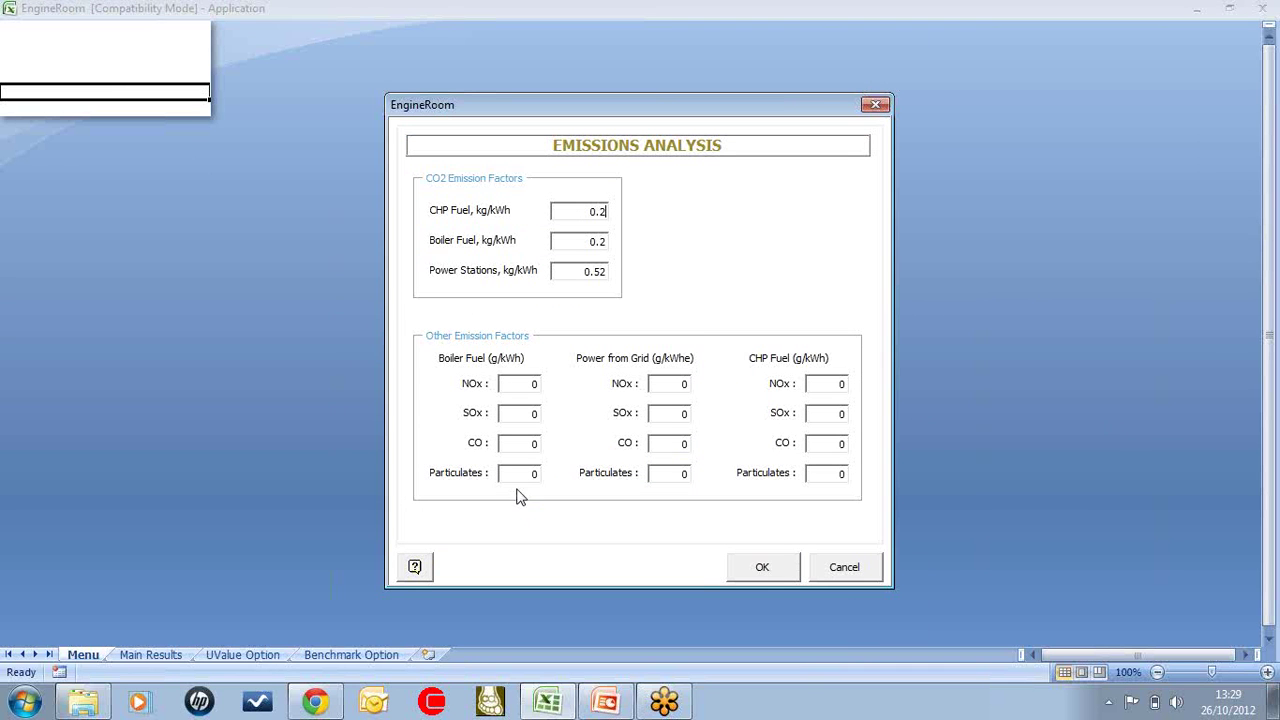
pyautogui.click(776, 570)
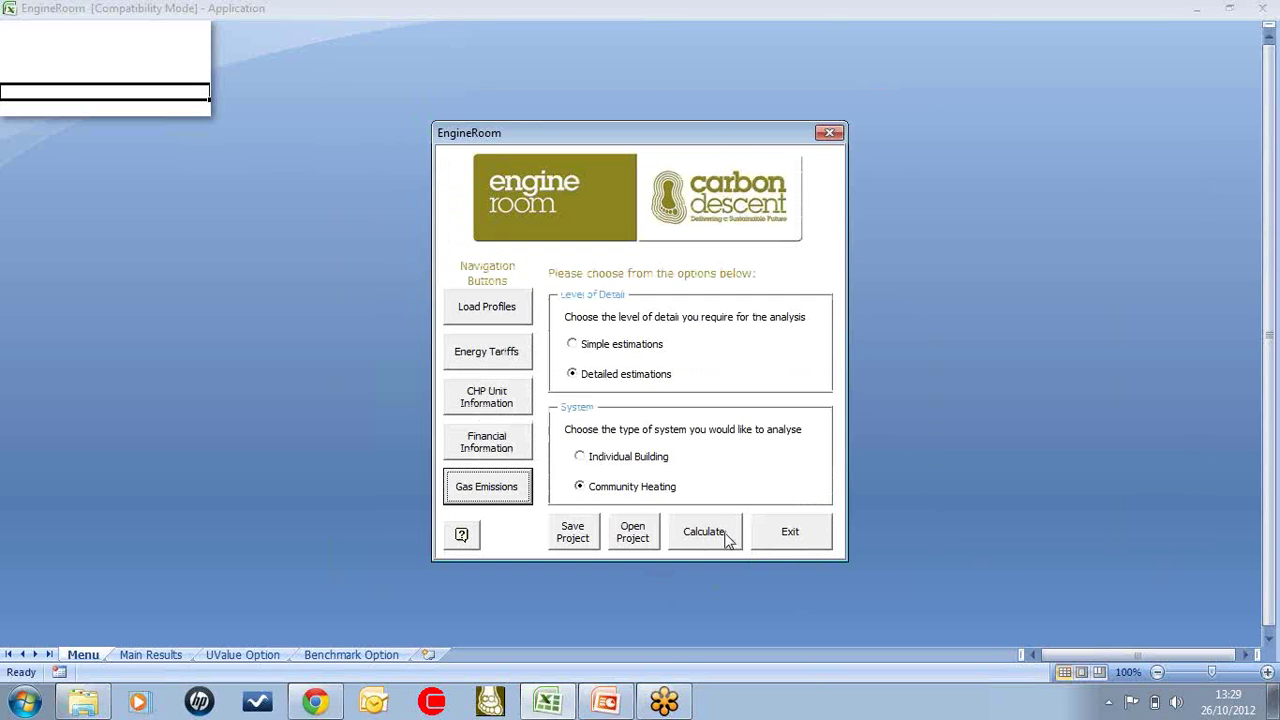
pyautogui.click(728, 535)
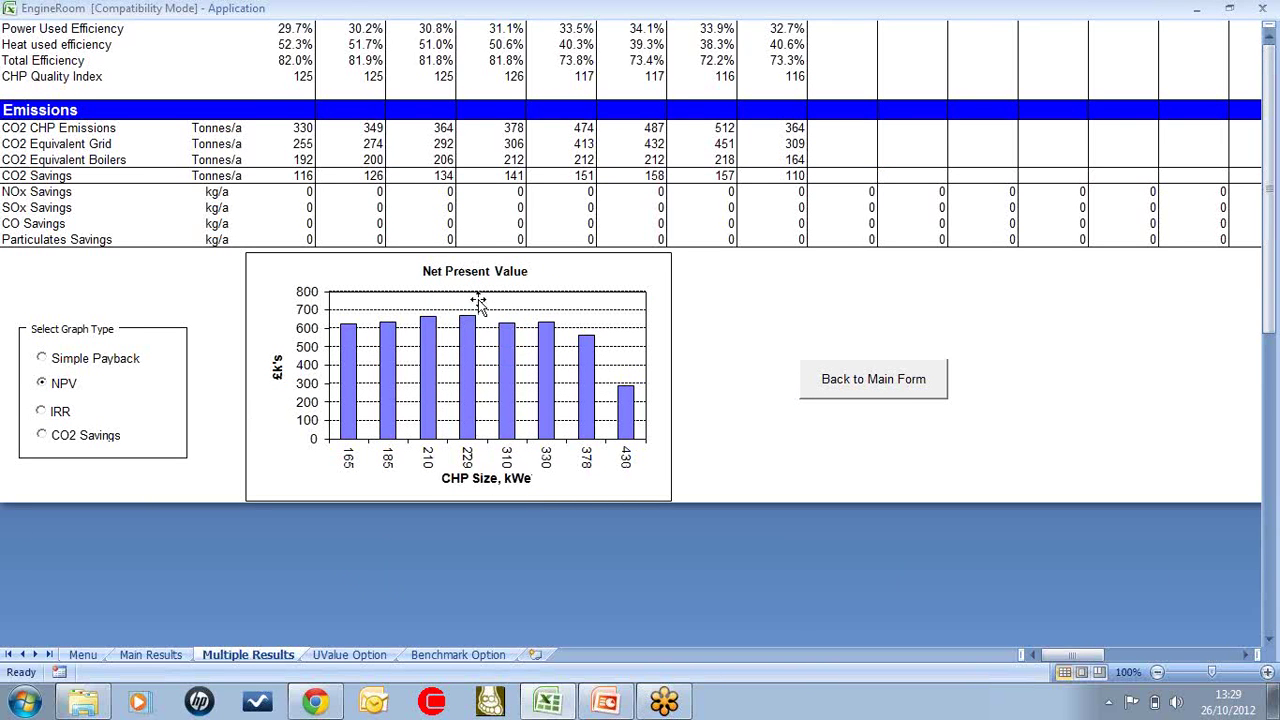
# View the IRR and CO2 Savings graphs for the compared CHP sizes, and return to the main form.
pyautogui.click(55, 415)
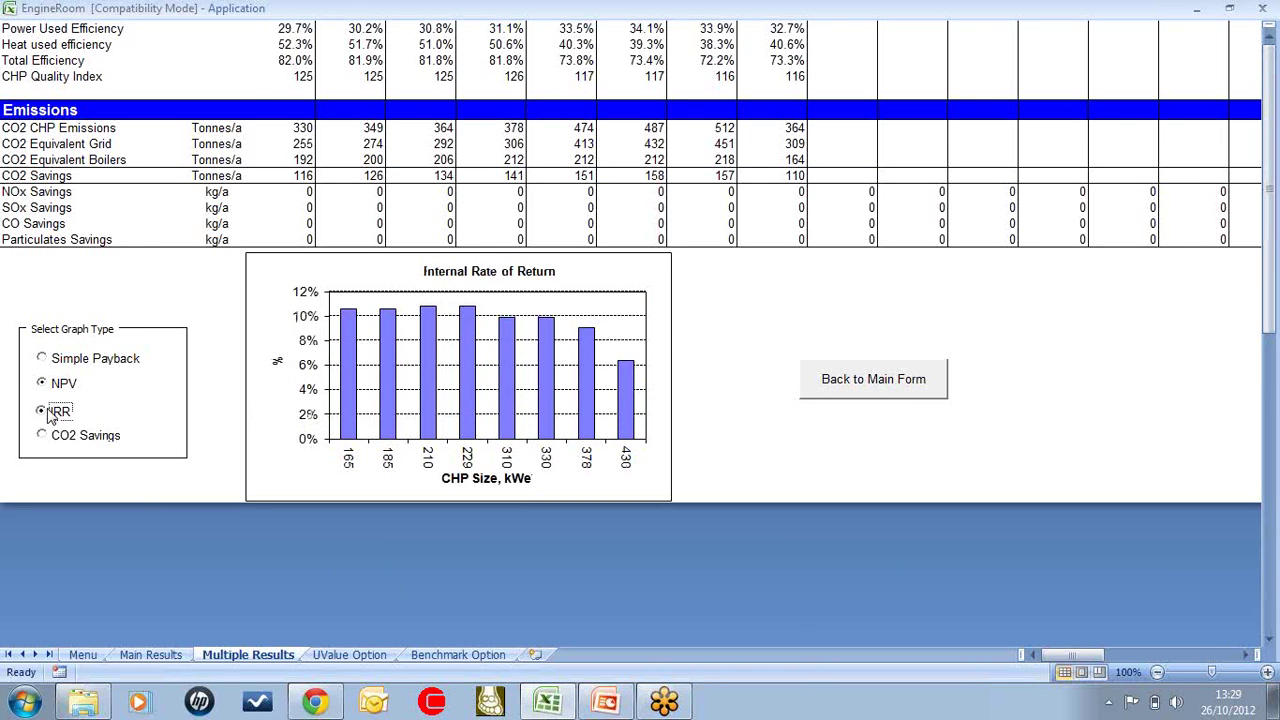
pyautogui.click(45, 443)
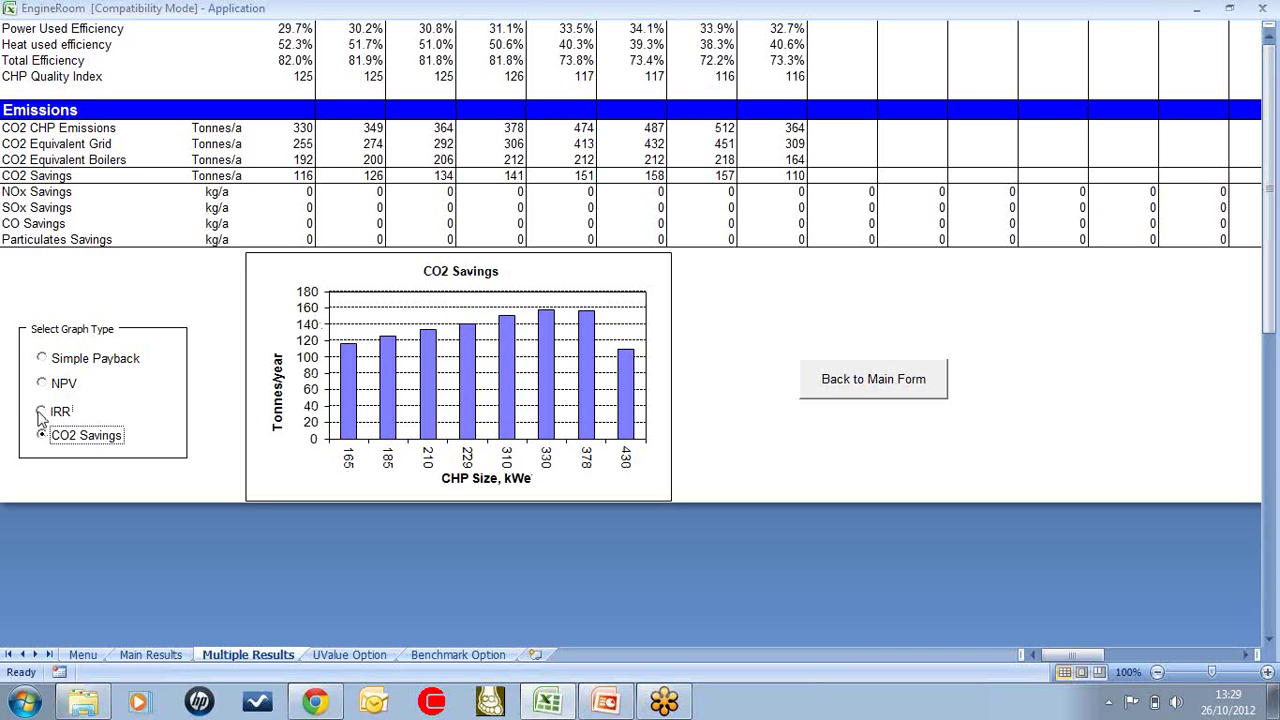
pyautogui.click(830, 384)
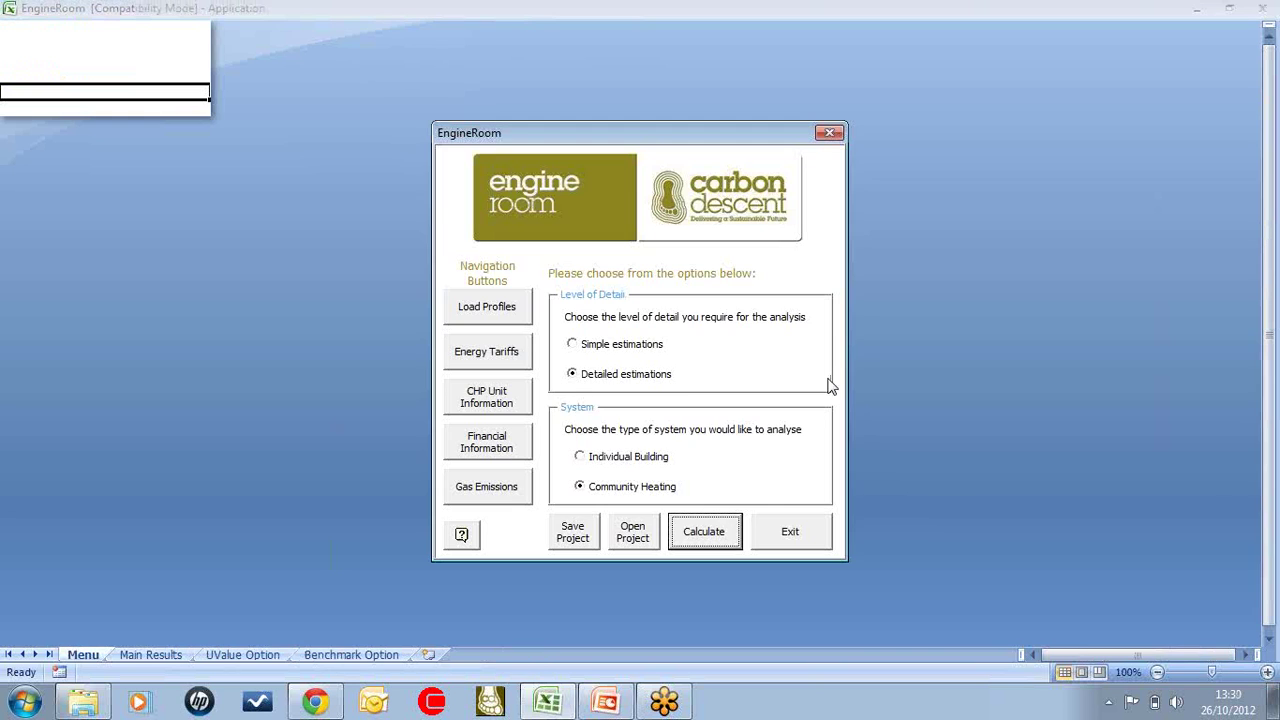
# Set the CHP unit information to analyse one engine in detail using the EnerG 229 natural gas unit, and calculate the results.
pyautogui.click(514, 397)
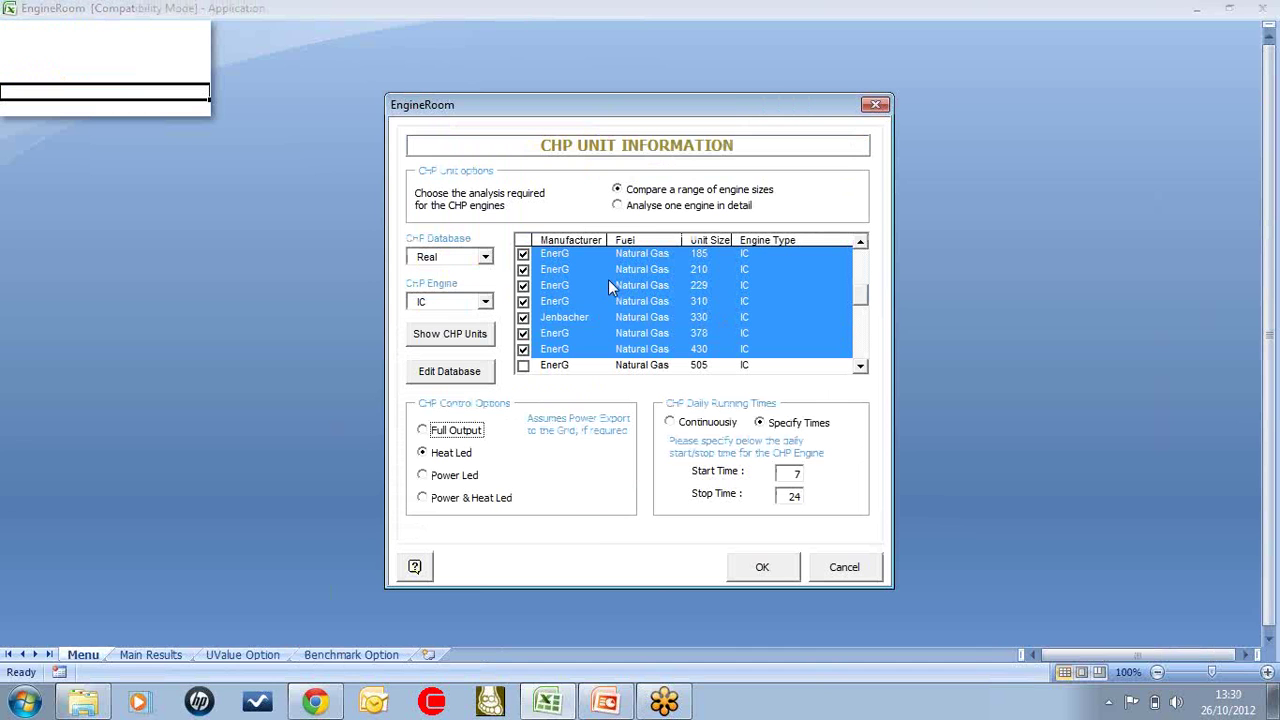
pyautogui.click(623, 209)
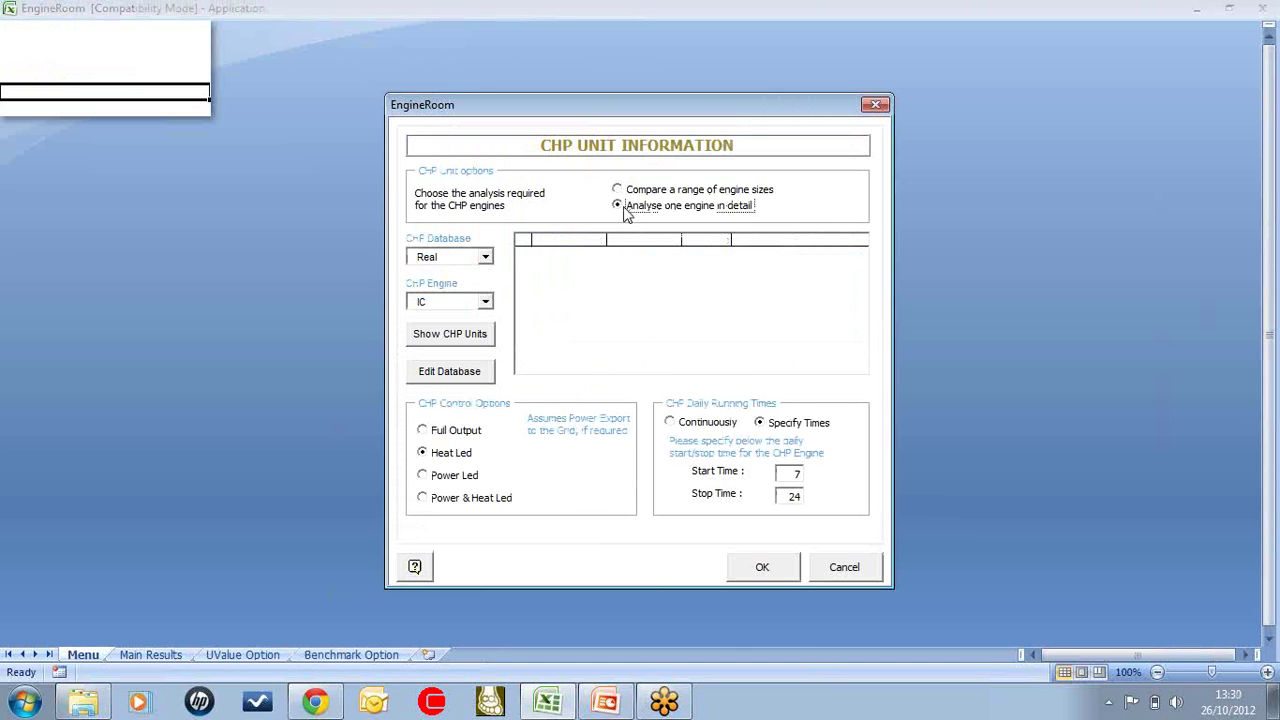
pyautogui.click(470, 338)
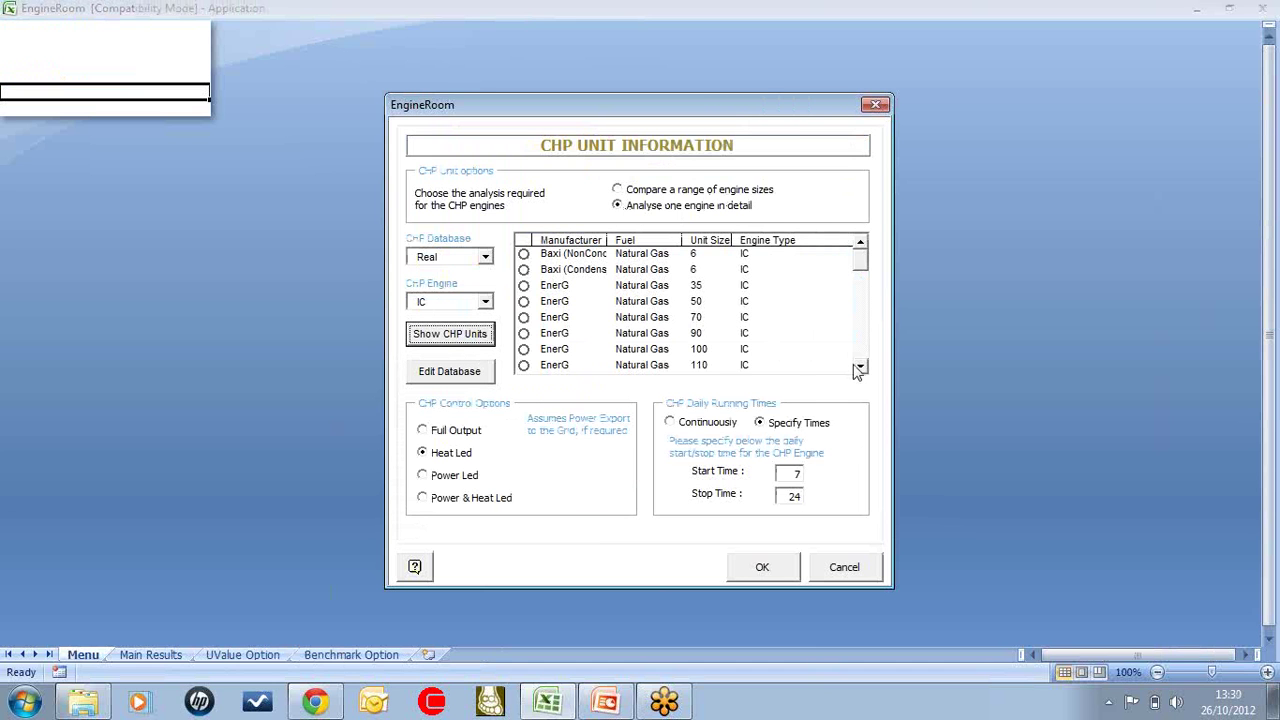
pyautogui.moveTo(860, 366); pyautogui.dragTo(860, 366)
pyautogui.click(524, 350)
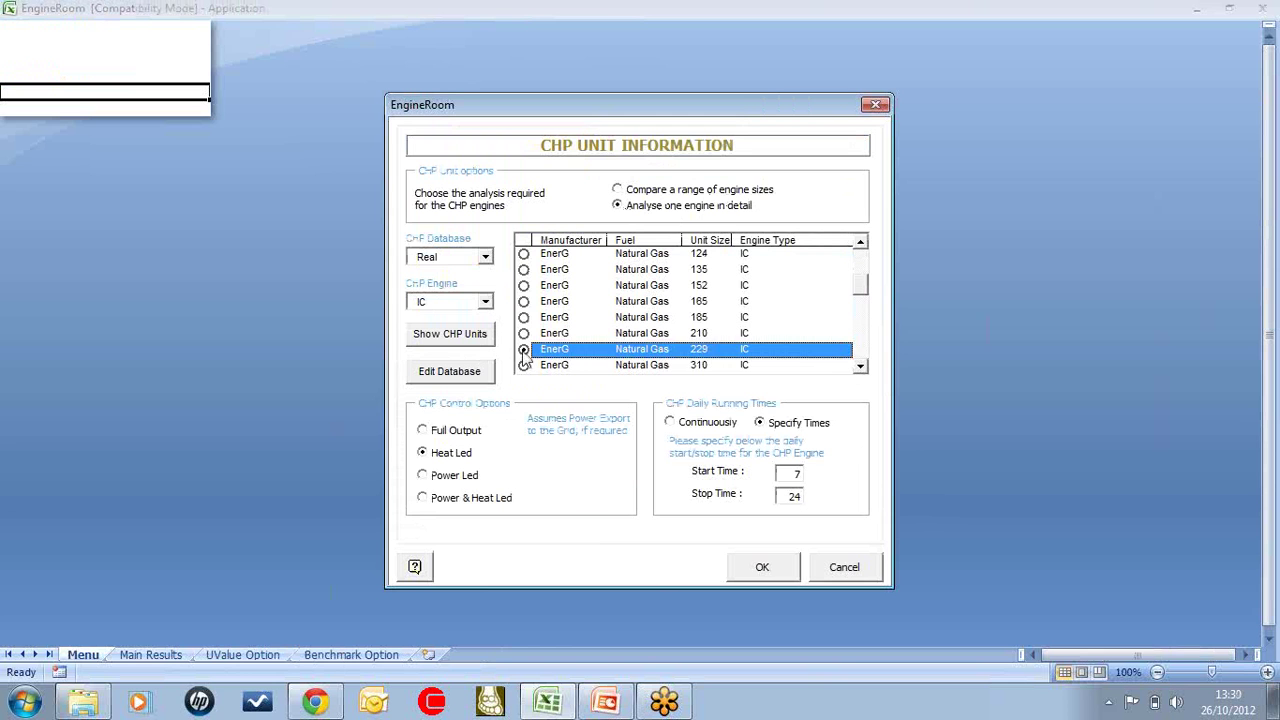
pyautogui.click(772, 566)
pyautogui.click(724, 533)
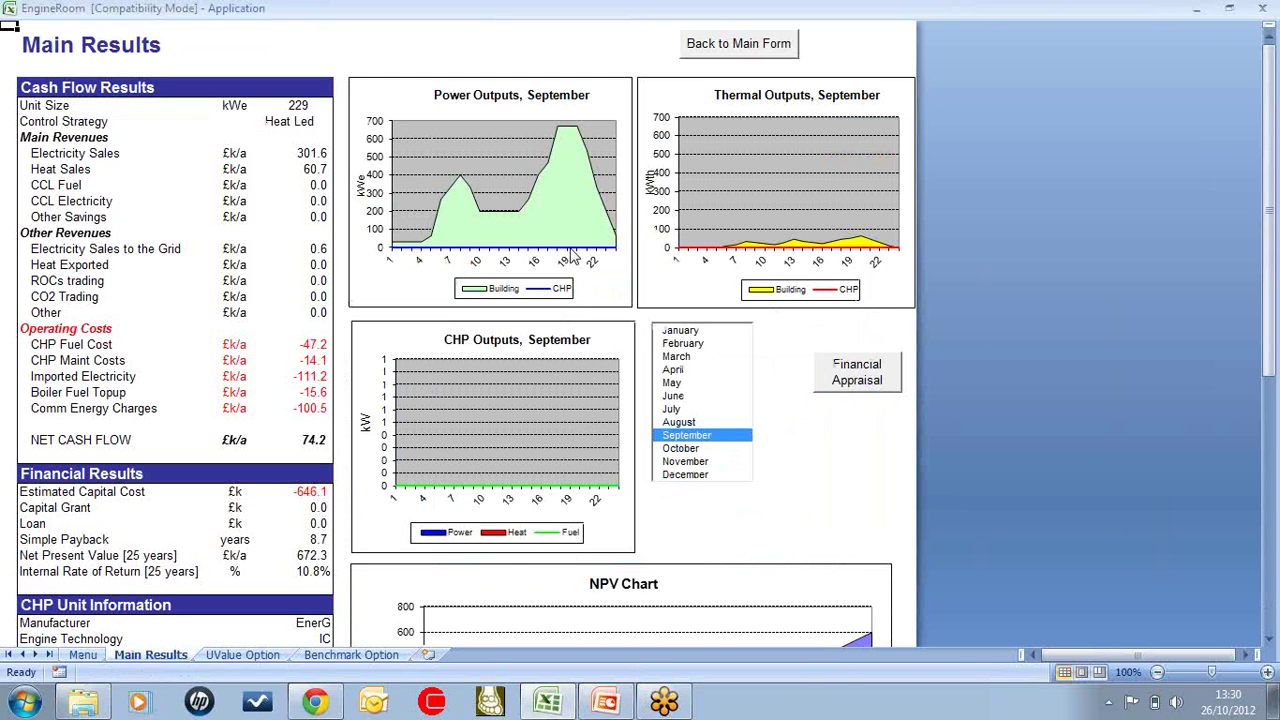
# Review the January to April output charts and the year-by-year financial appraisal for the engine, and return to the main form.
pyautogui.click(698, 332)
pyautogui.click(697, 345)
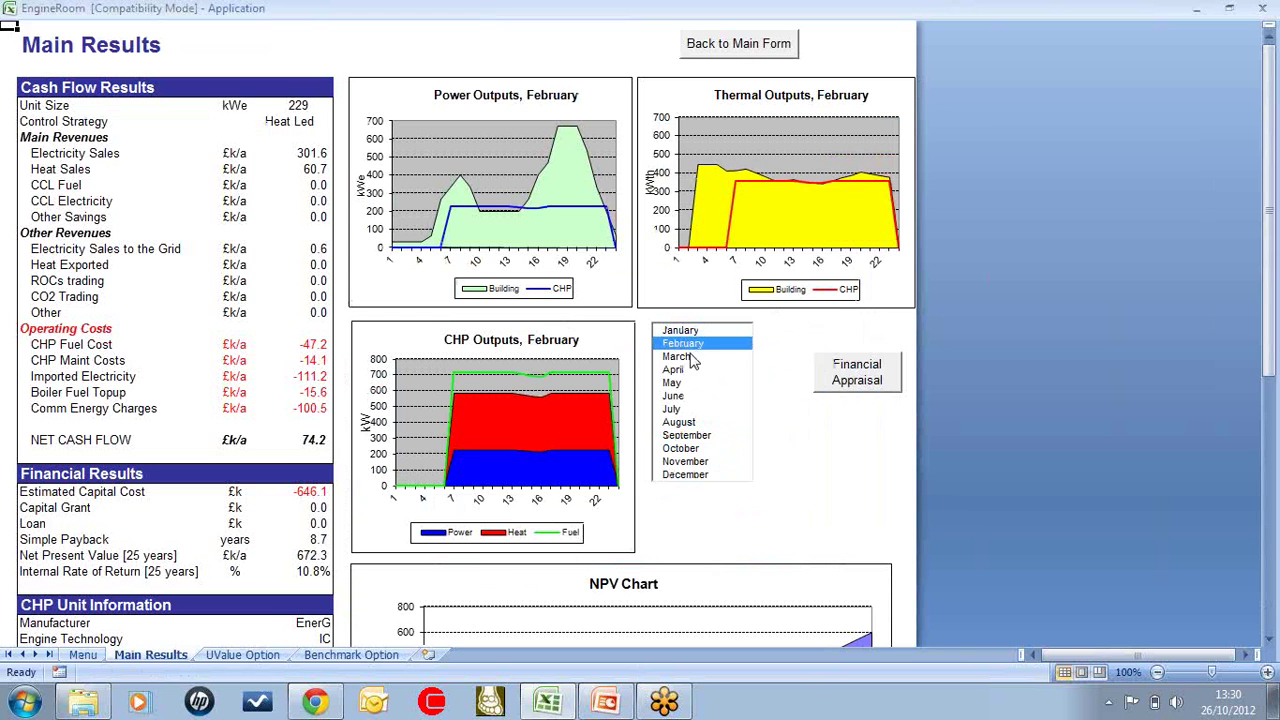
pyautogui.click(690, 357)
pyautogui.click(676, 370)
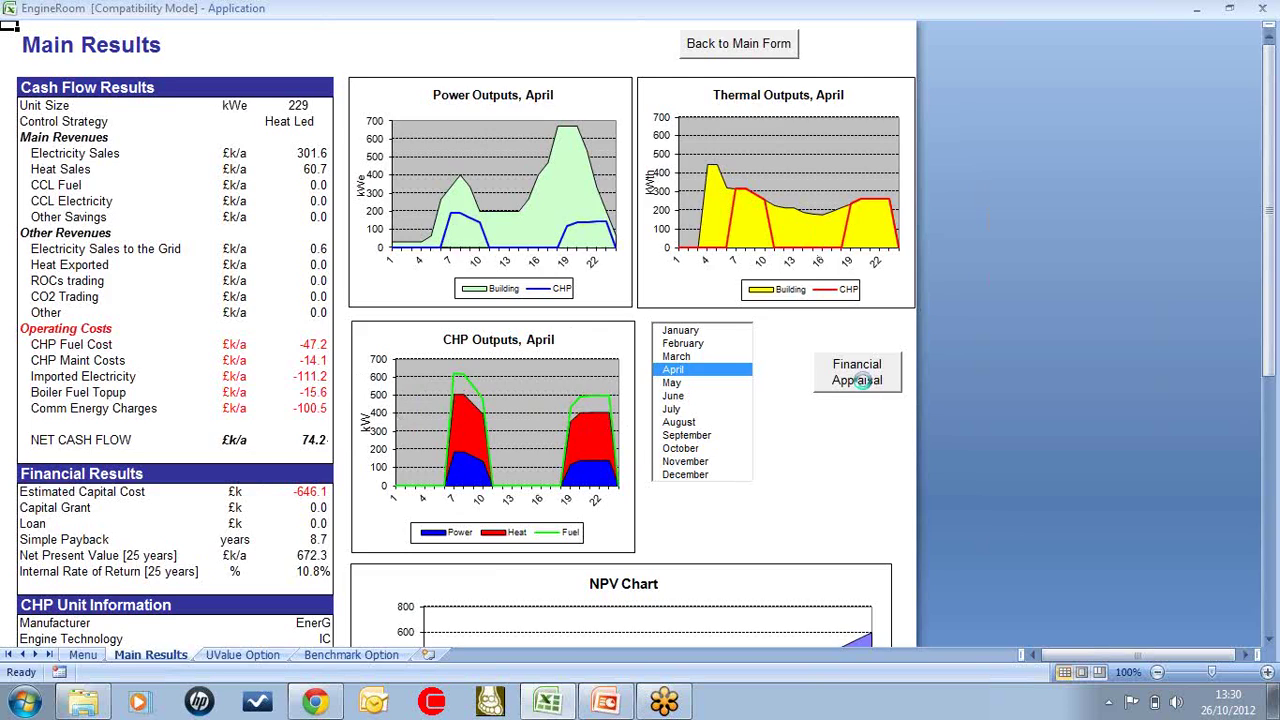
pyautogui.click(858, 375)
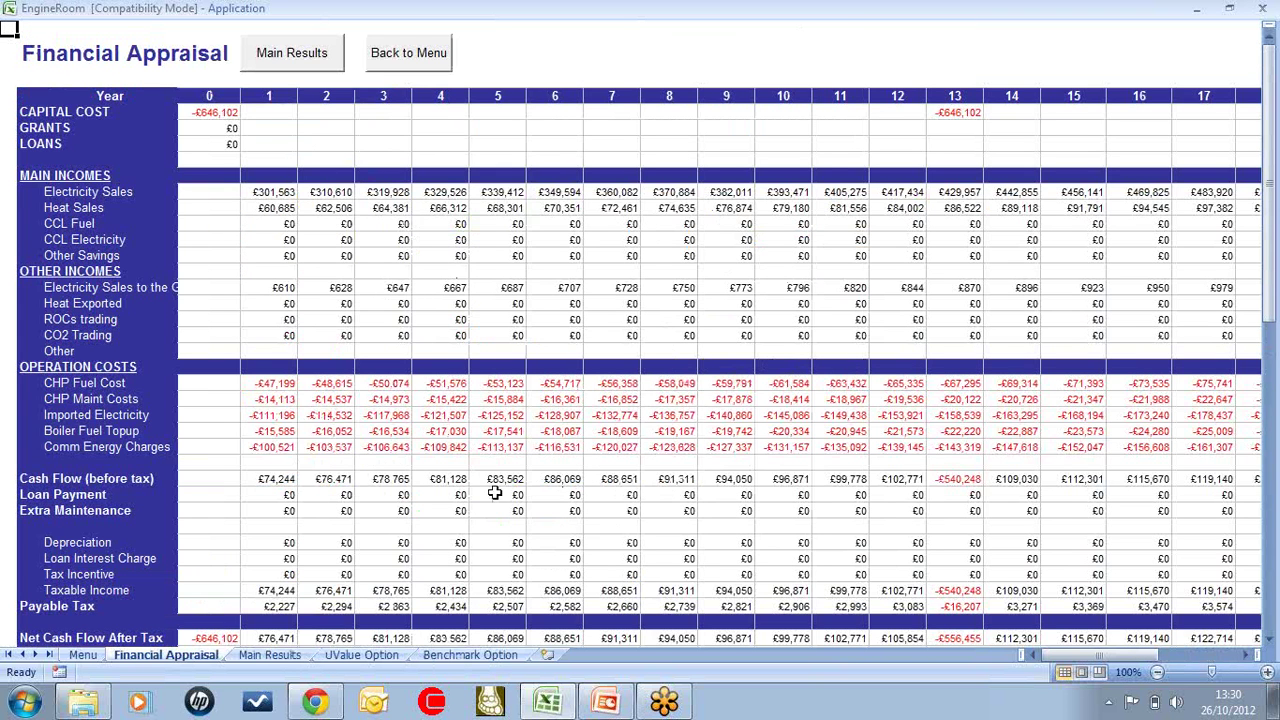
pyautogui.click(413, 53)
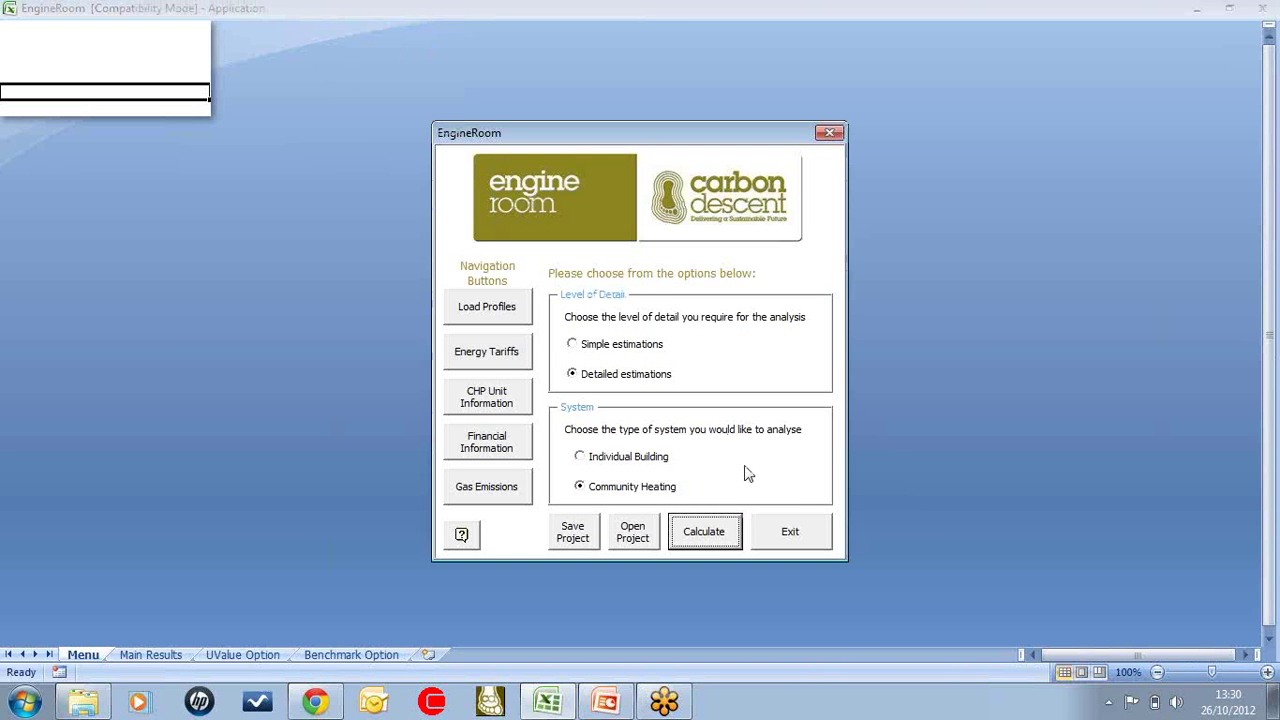